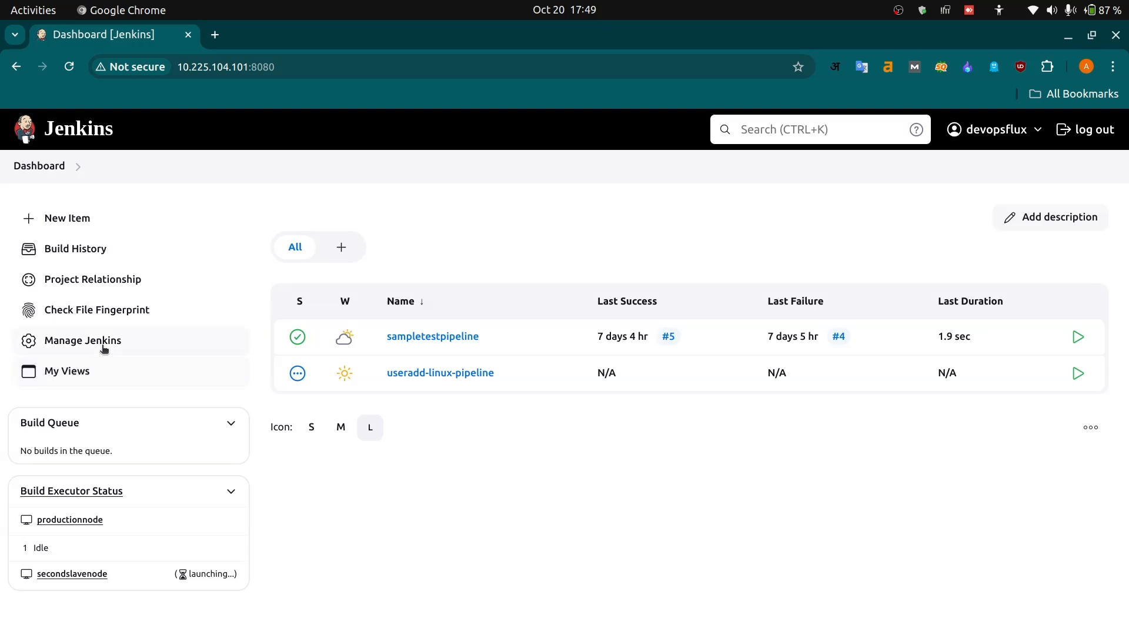
- Open the plugin manager and search the available plugins for "active"
click(104, 348)
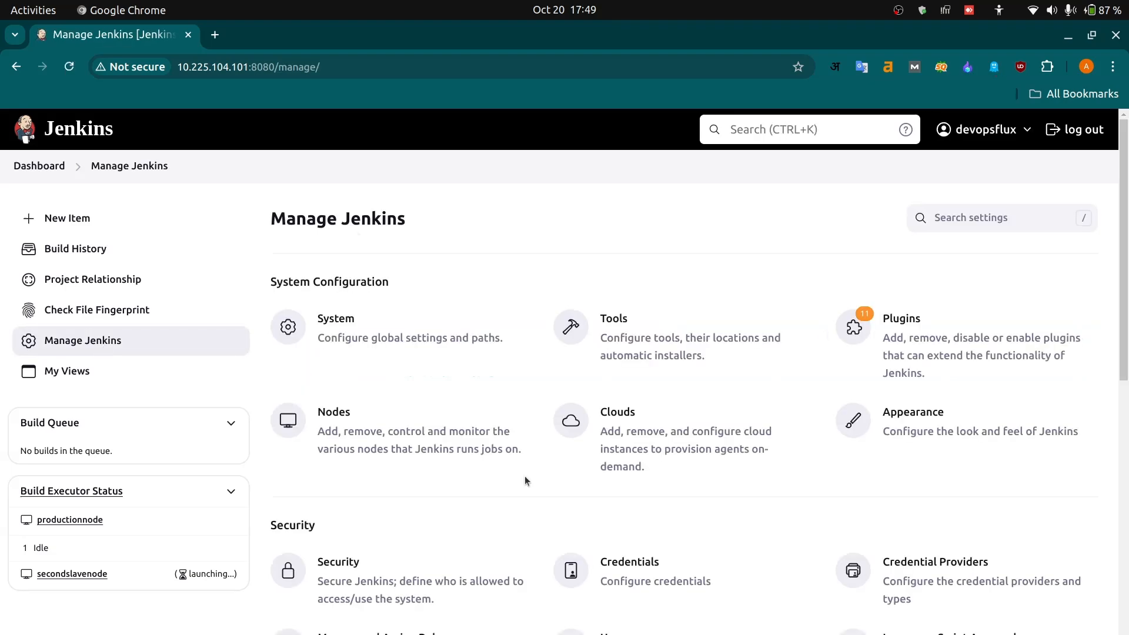
click(928, 339)
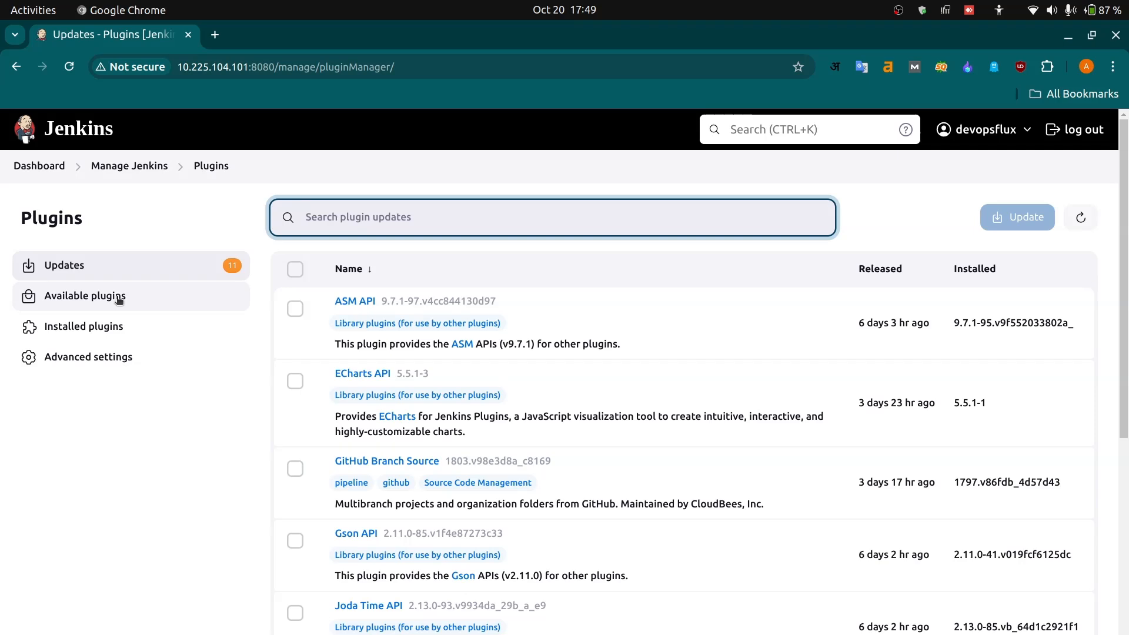
click(137, 301)
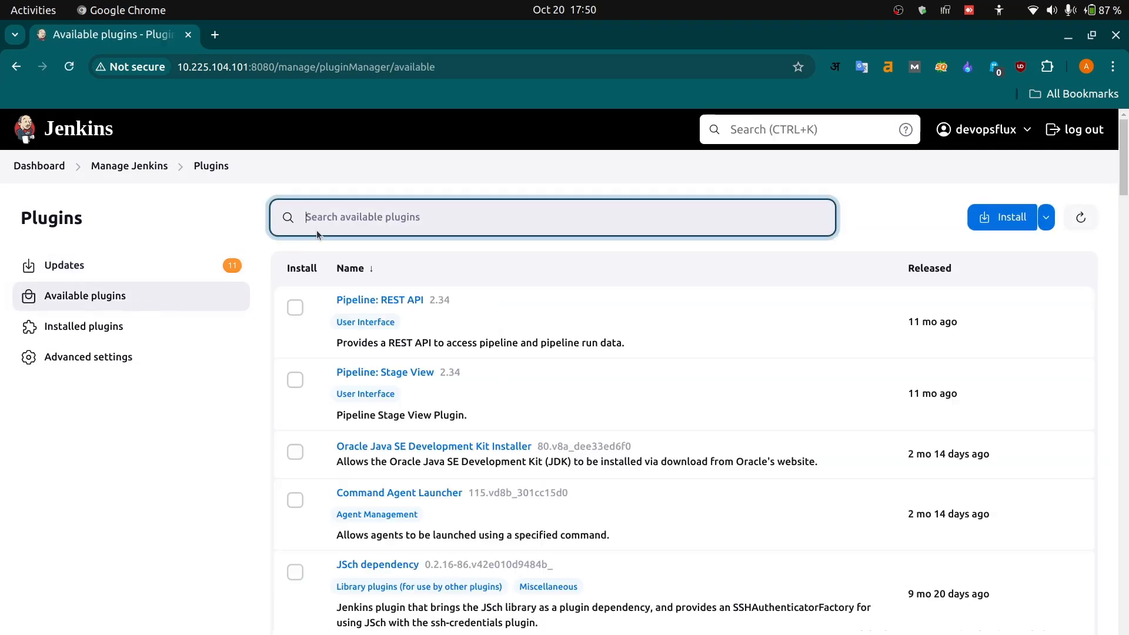
text(a)
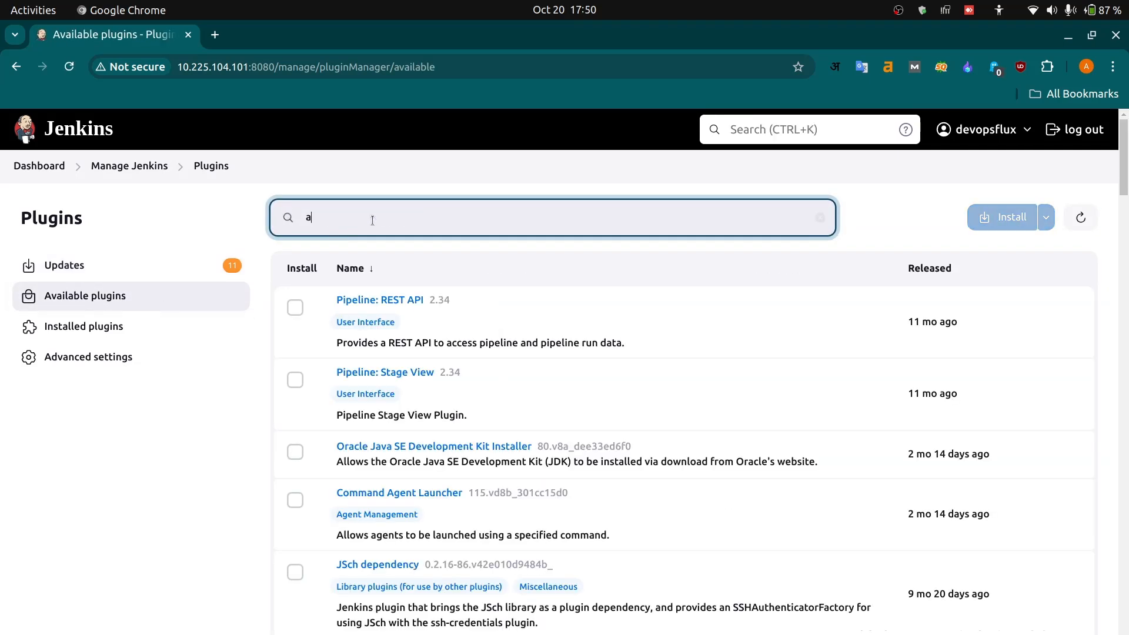
text(ctive)
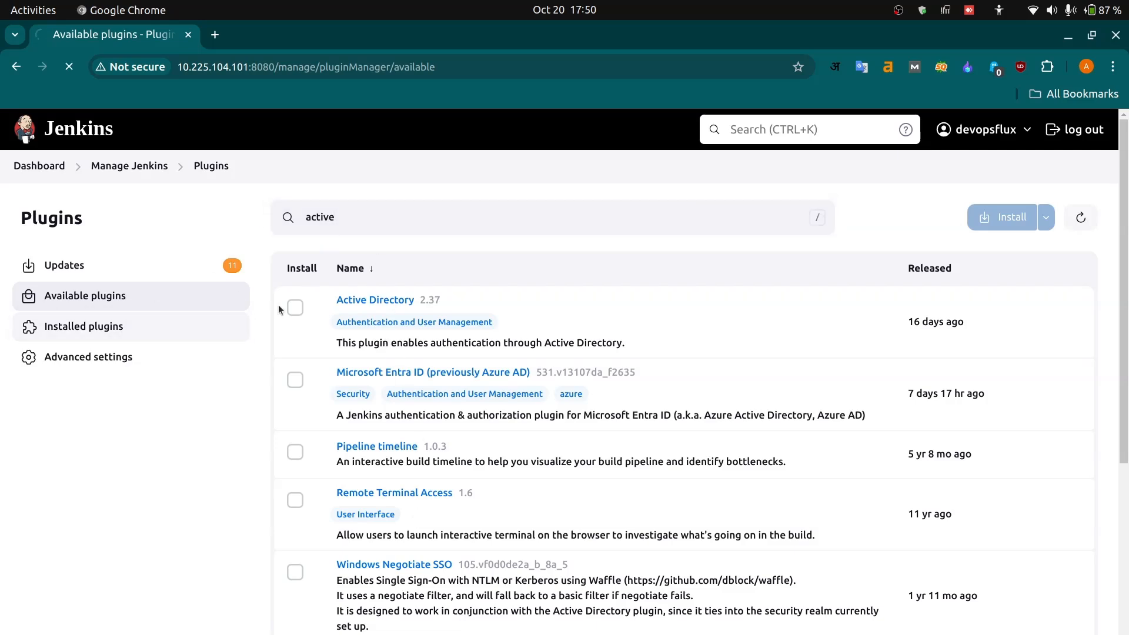
- Search the installed plugins for "groovy" and return to the Manage Jenkins page
click(126, 327)
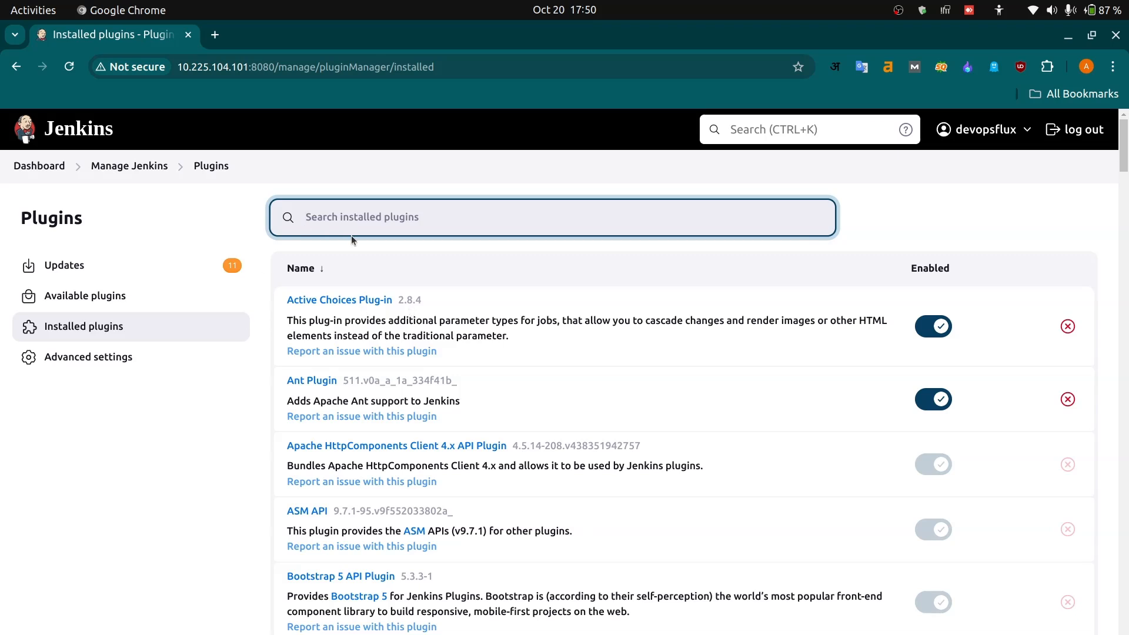
text(groovy)
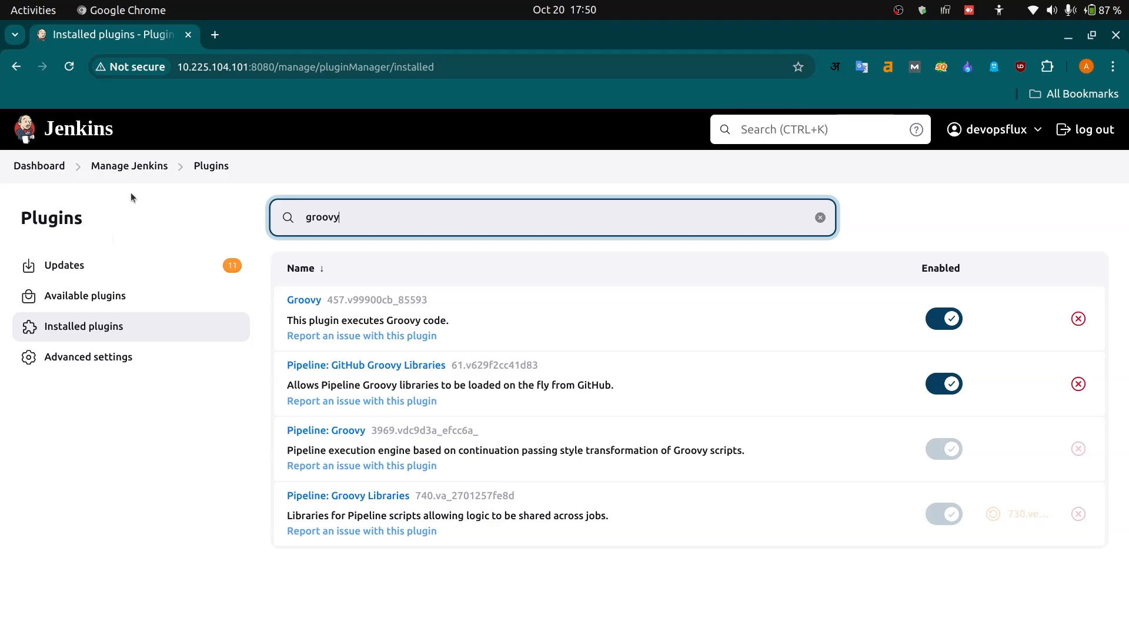
click(126, 167)
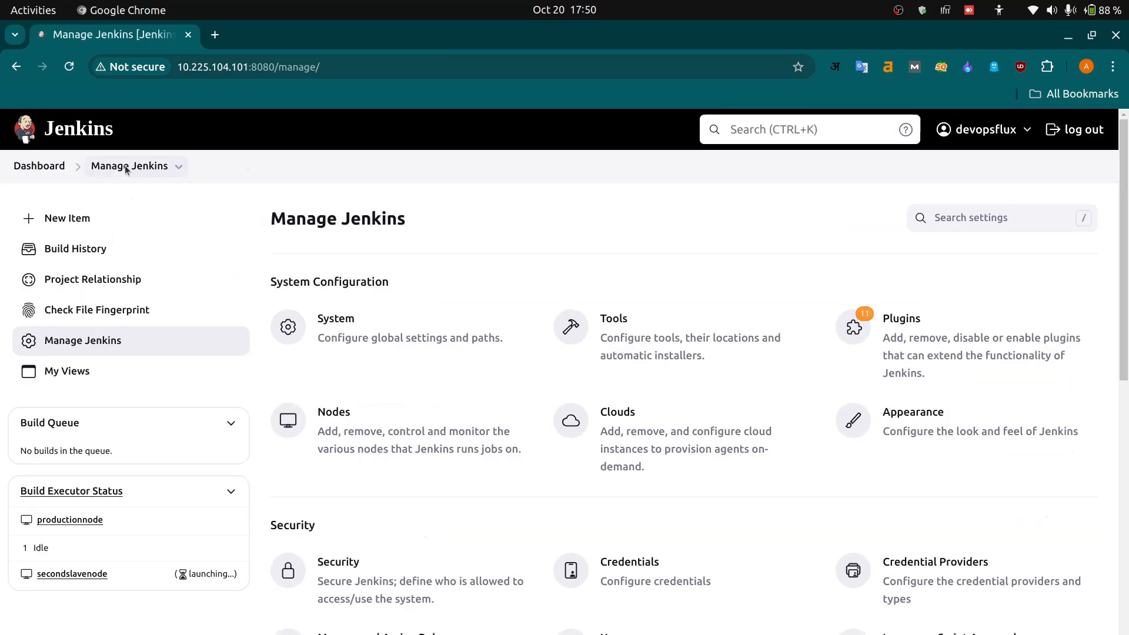
- Start a new item and name it activechoiceparamterpluginexample
click(68, 223)
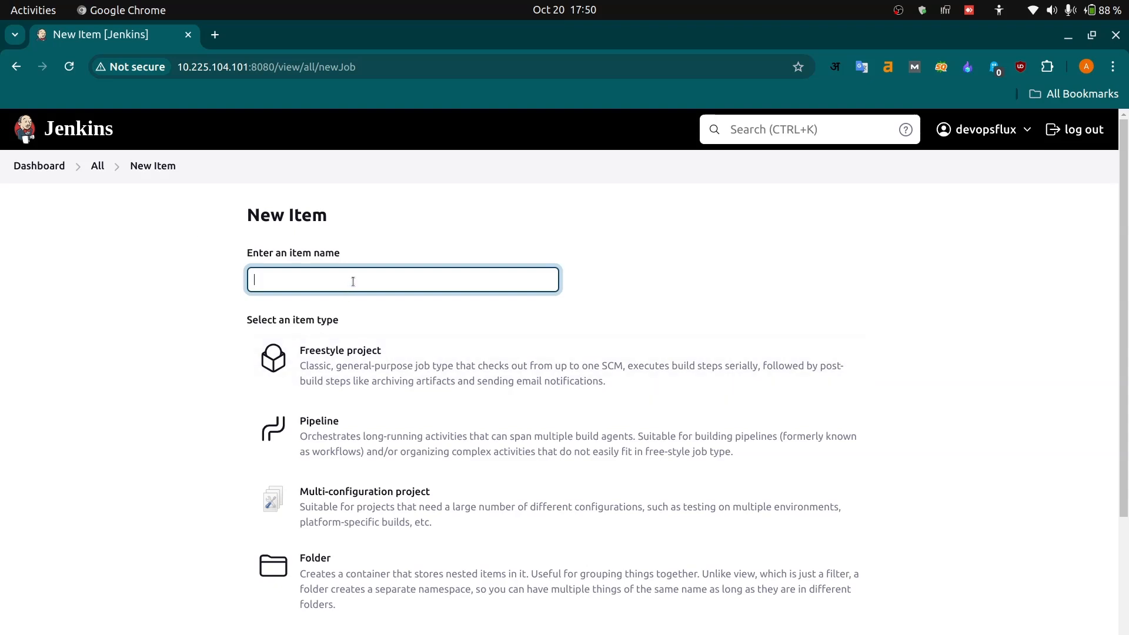
text(si)
key(BackSpace)
key(BackSpace)
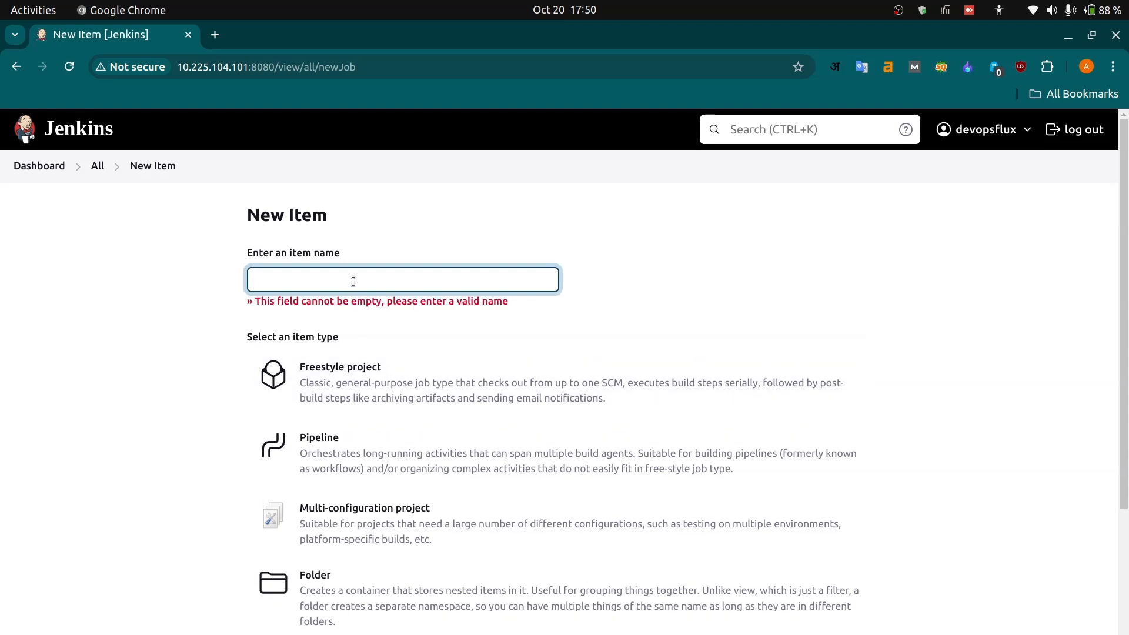
text(a)
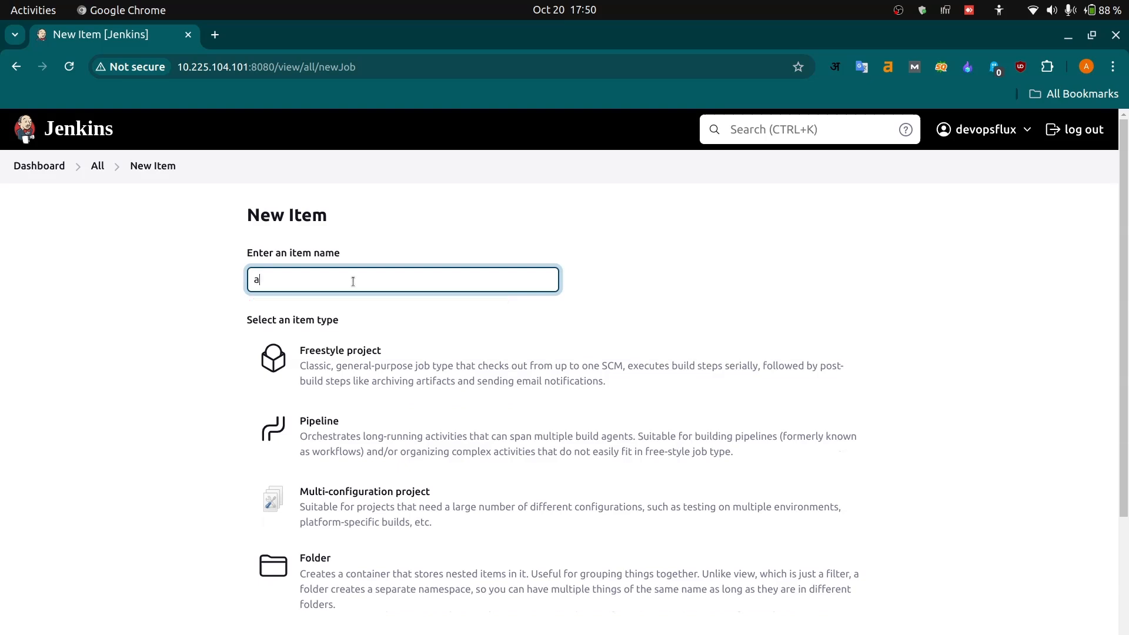
text(ctivechice)
key(BackSpace)
key(BackSpace)
text(oiceparamterpluginexample)
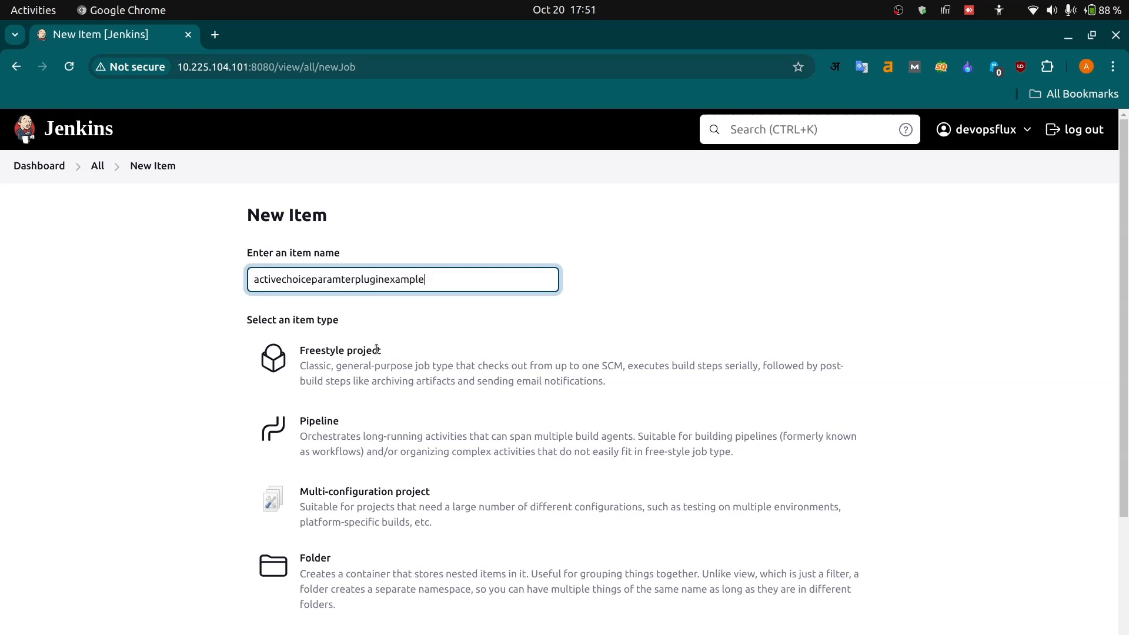
- Choose Pipeline as the item type and create the item
click(380, 423)
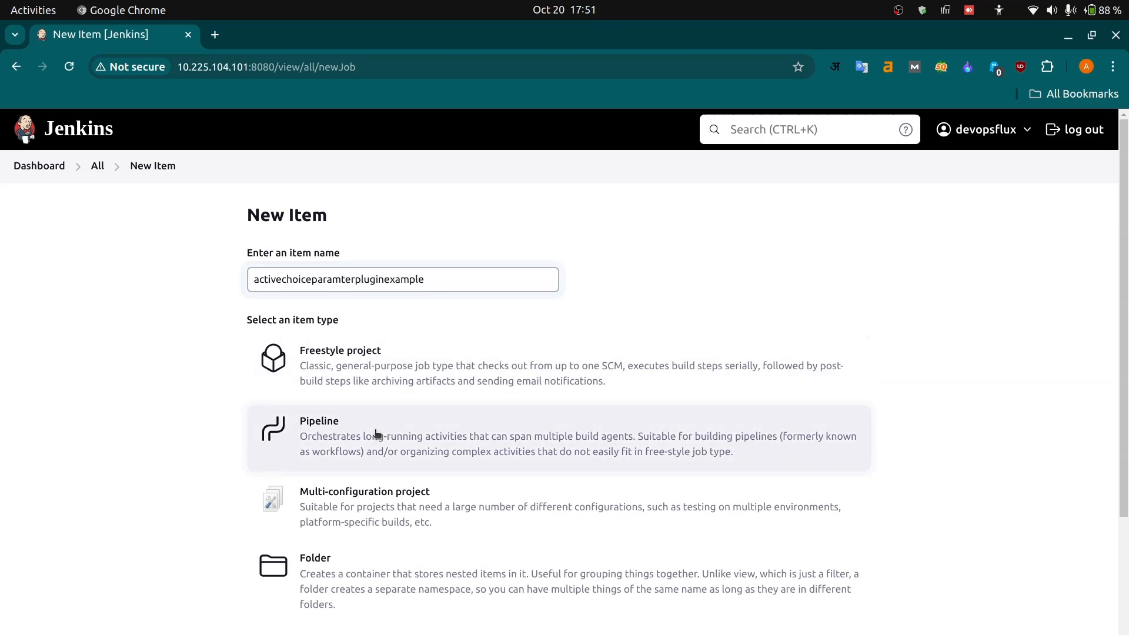
scroll(377, 433, down, 2)
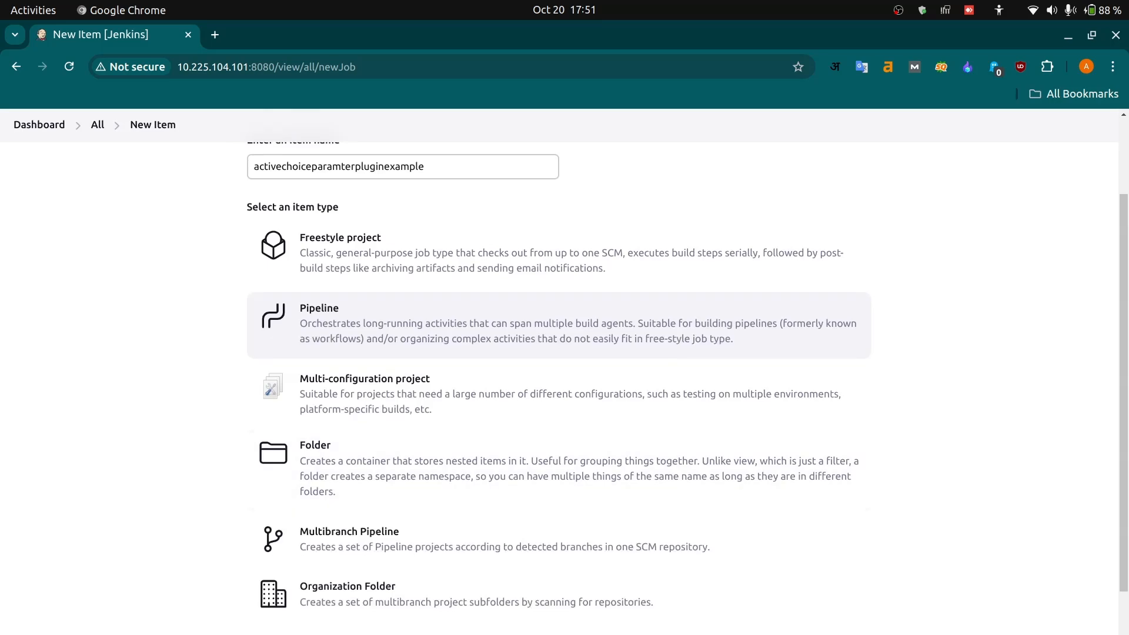
scroll(315, 534, down, 3)
click(284, 613)
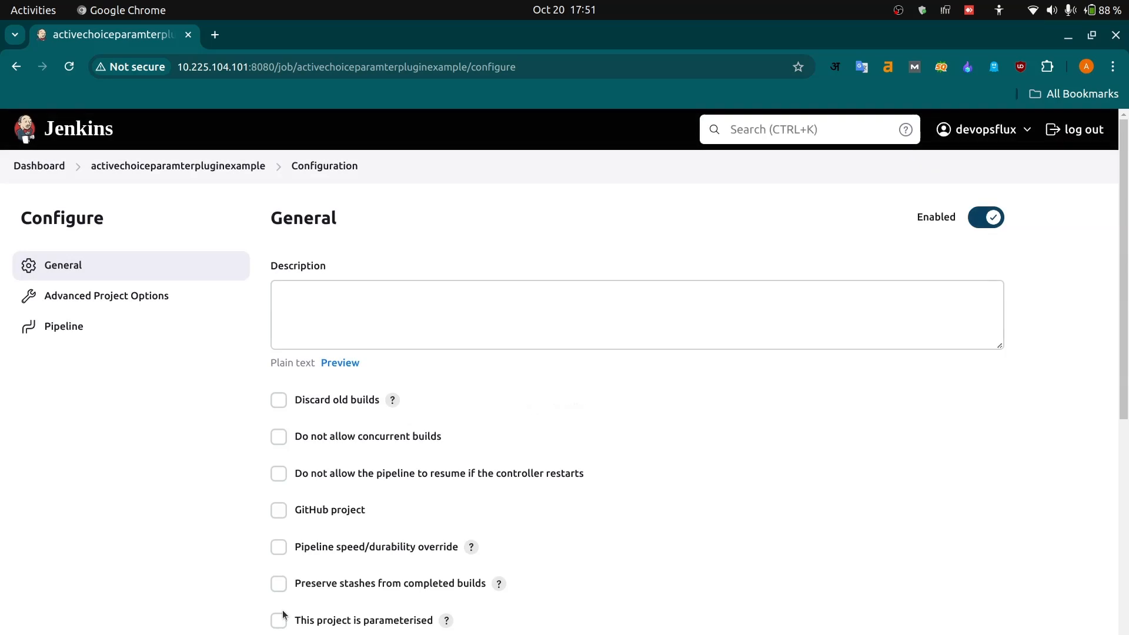
- Make the project parameterised and add an Active Choices Parameter
scroll(473, 504, down, 5)
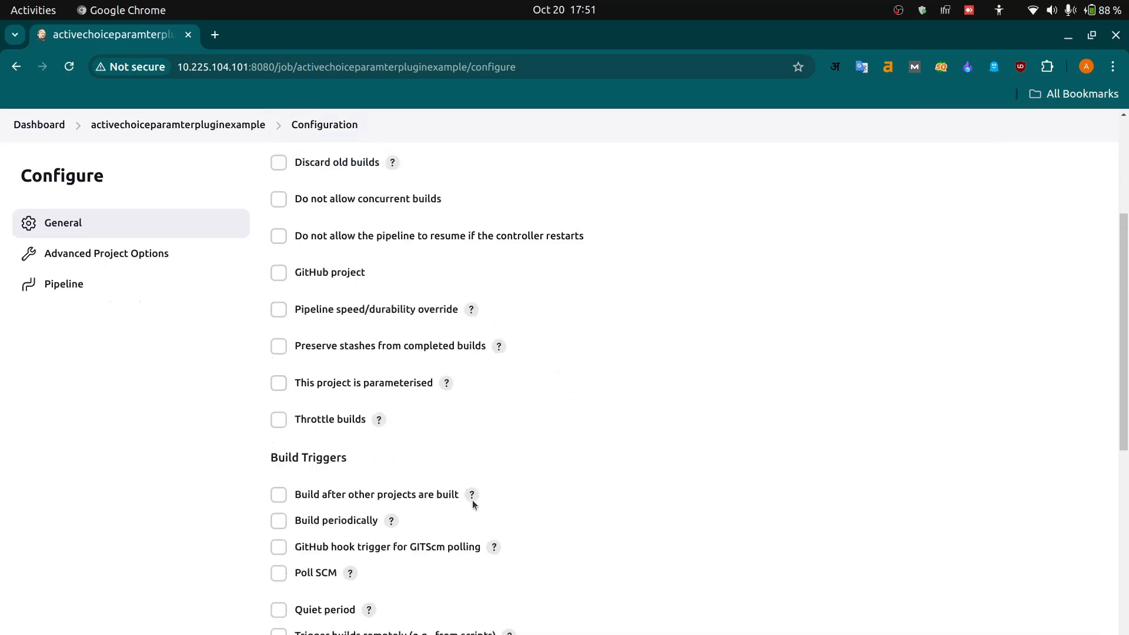
scroll(473, 505, up, 4)
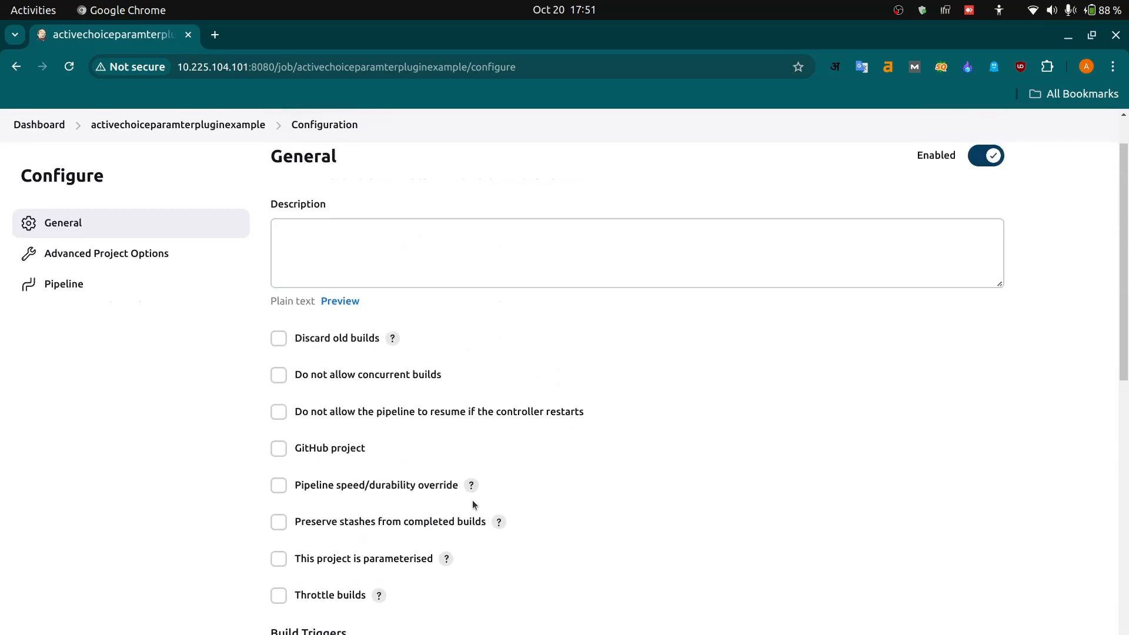
scroll(473, 505, down, 6)
scroll(473, 504, up, 2)
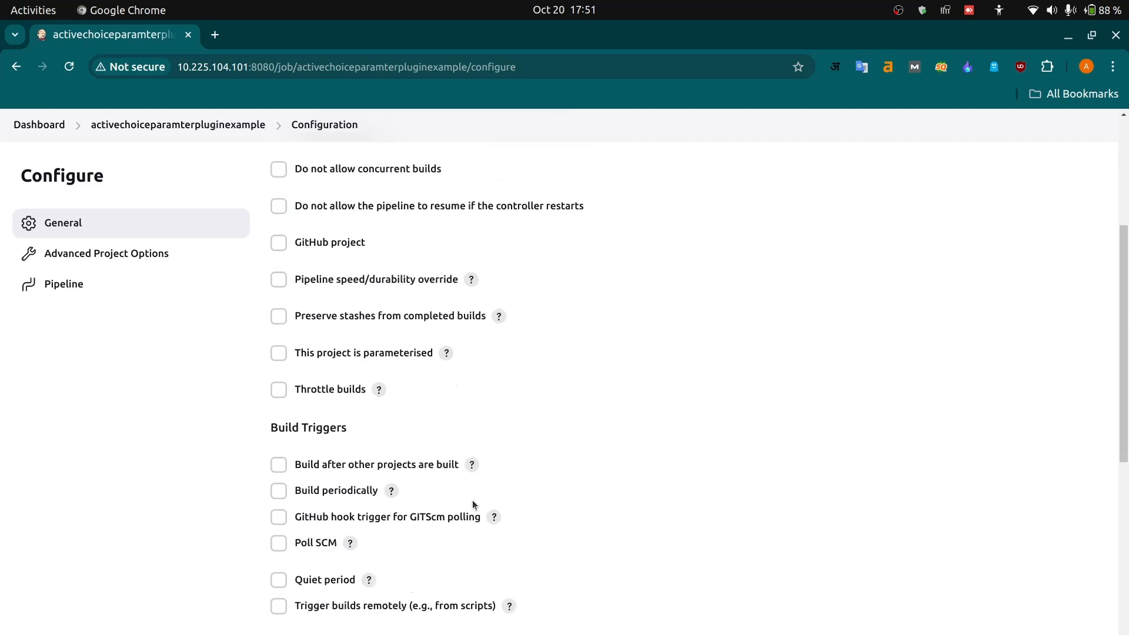
scroll(472, 503, up, 2)
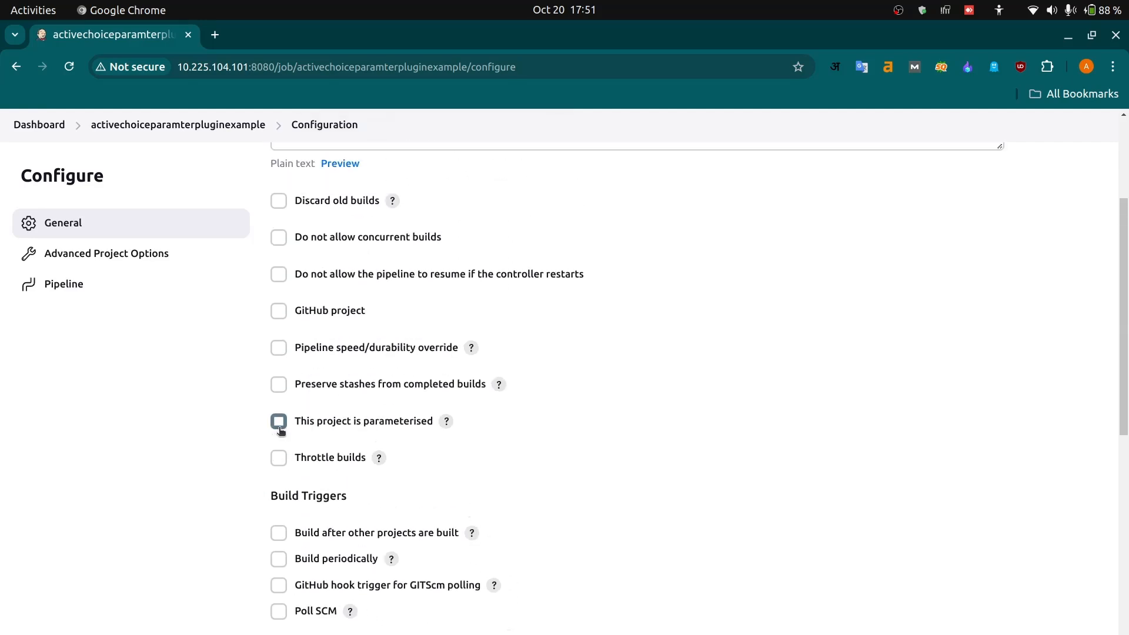
click(279, 422)
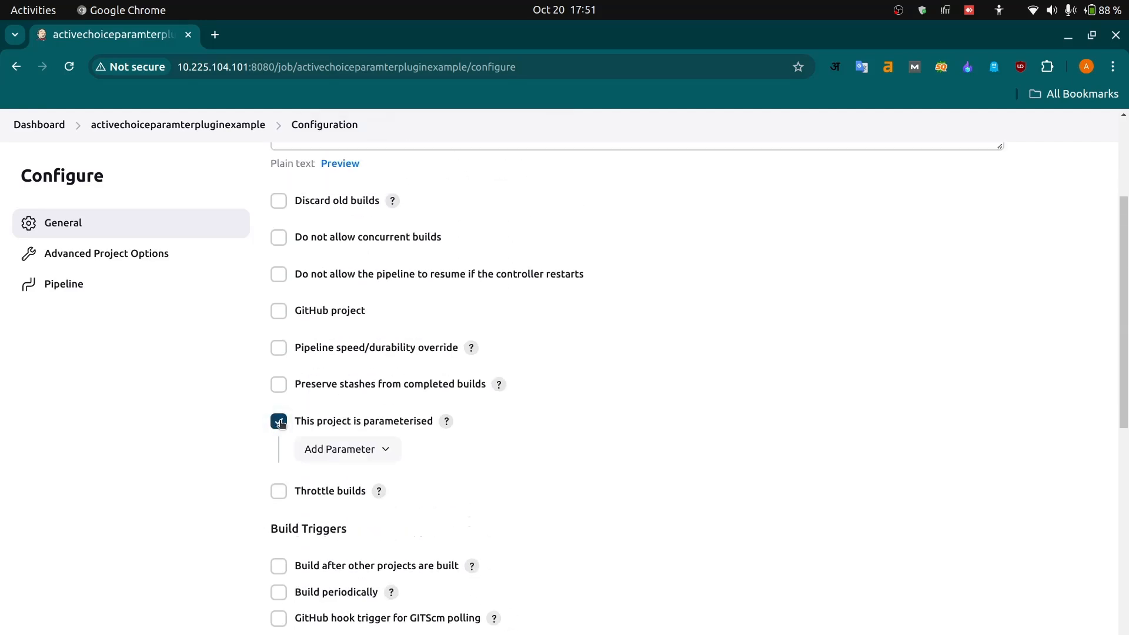
click(379, 450)
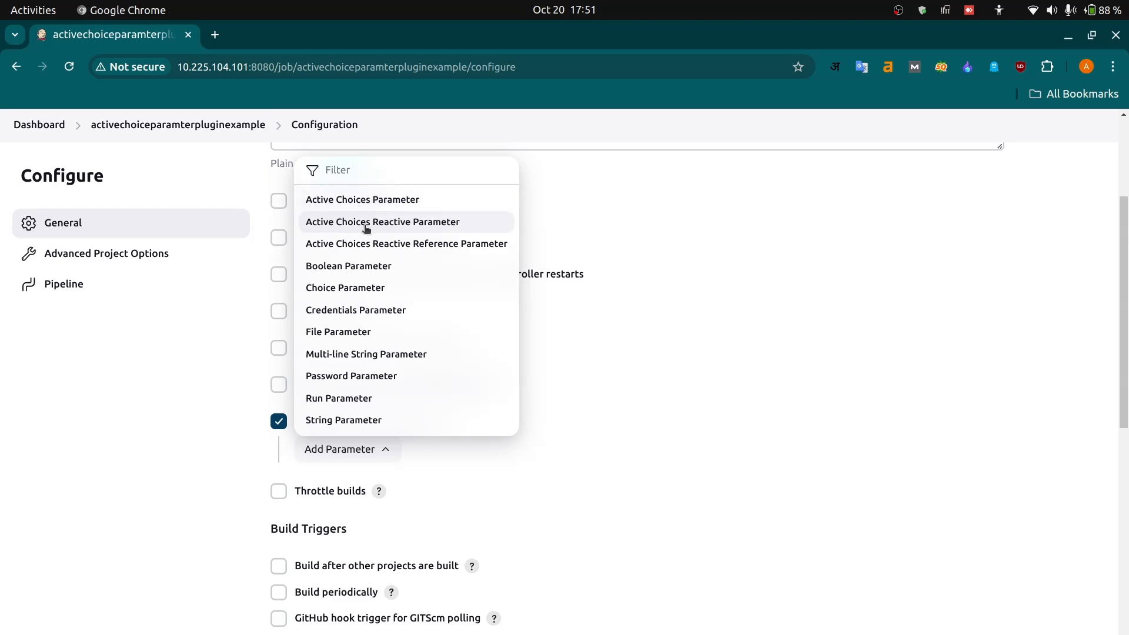
click(399, 204)
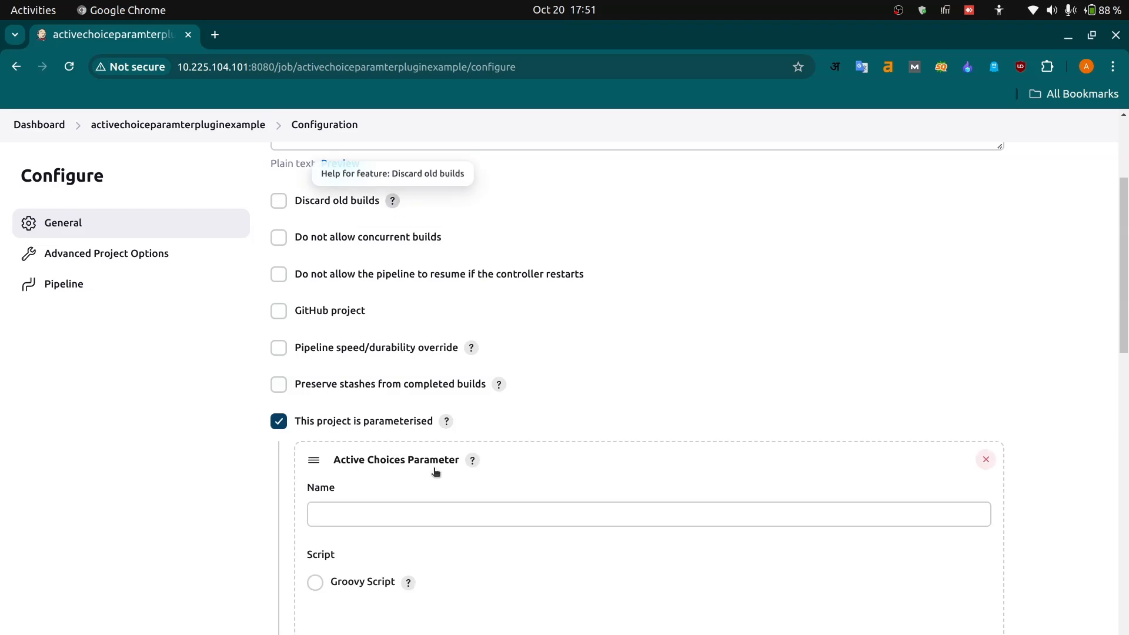
- Name the Active Choices Parameter Environment
click(367, 512)
text(E)
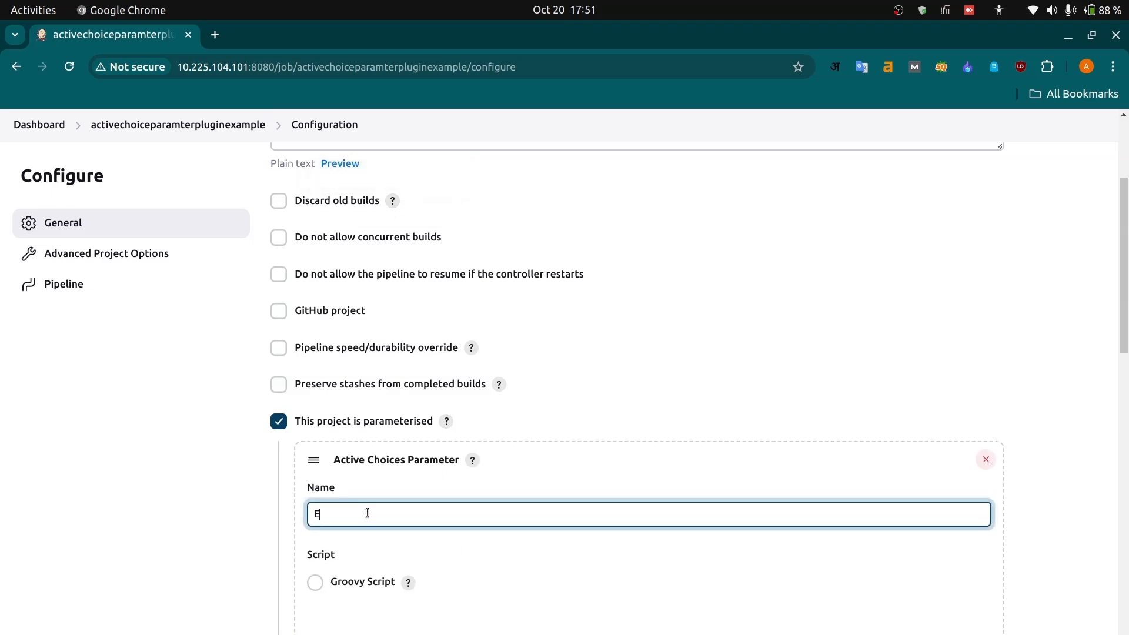
text(nvio)
text(ron,)
text(ment)
- Enable the Groovy script for the Environment parameter and begin it with a return statement whose list starts with 'dev'
scroll(435, 541, down, 2)
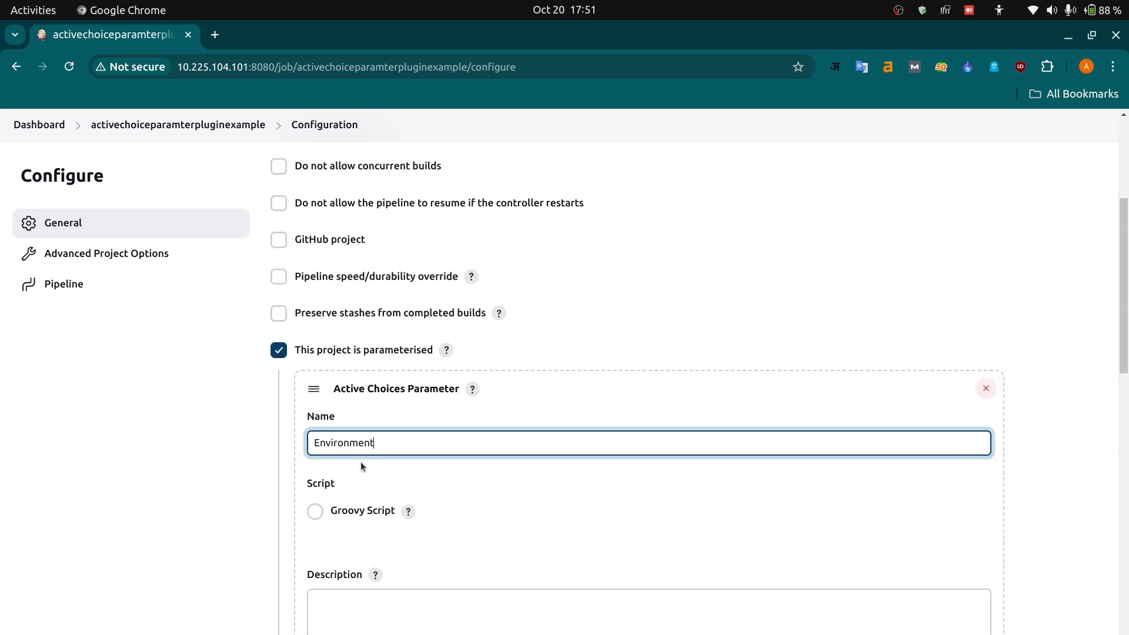
click(316, 510)
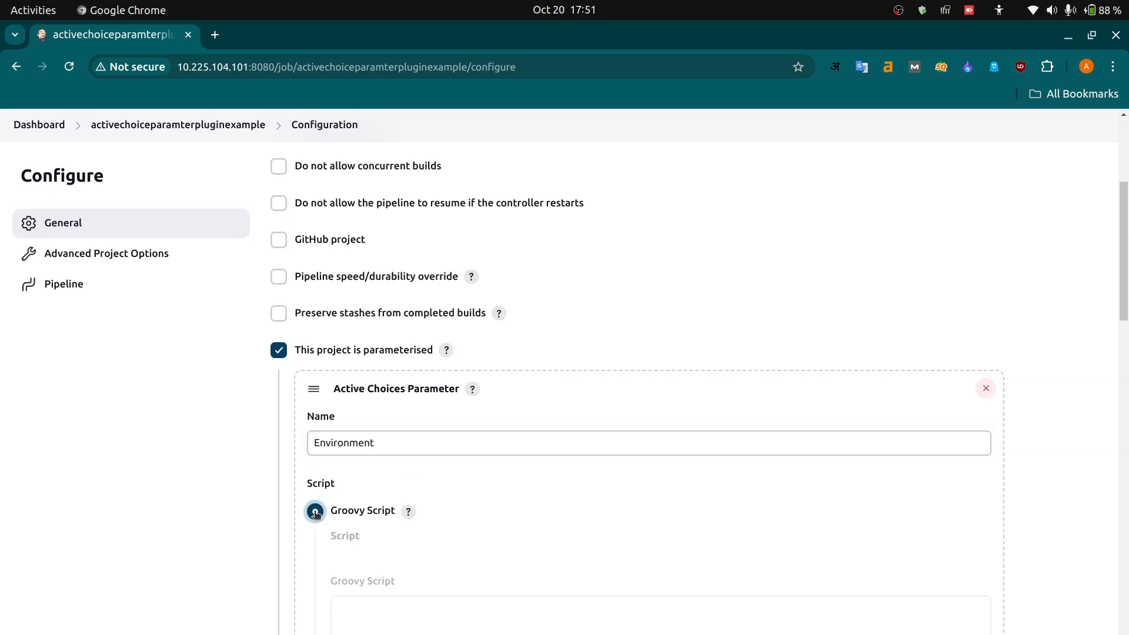
scroll(421, 527, down, 3)
click(372, 451)
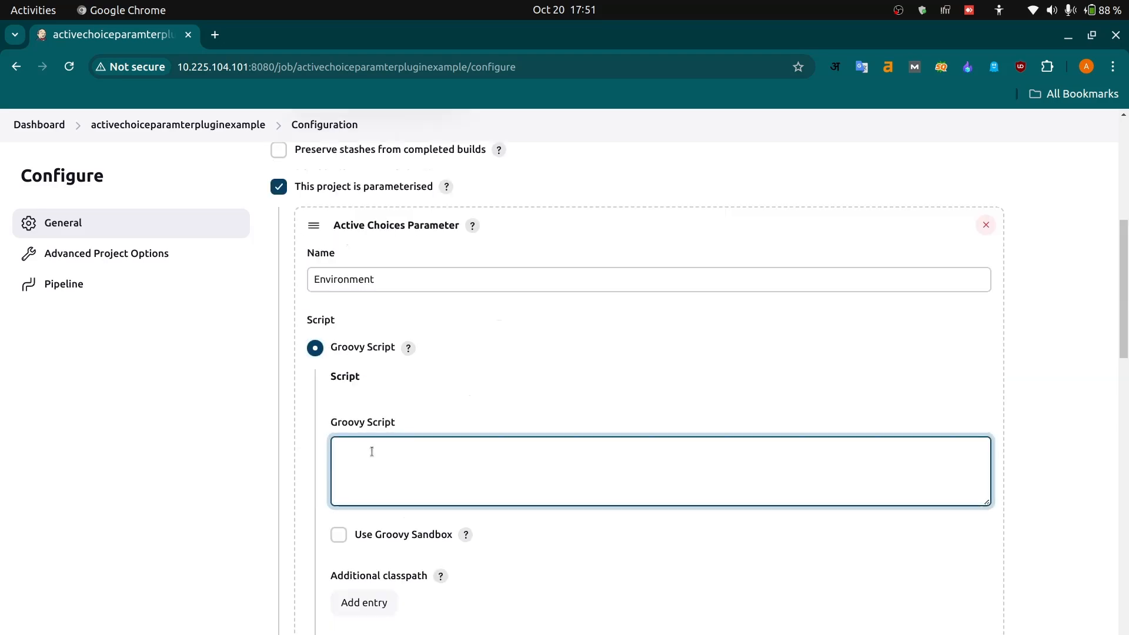
text(retunr)
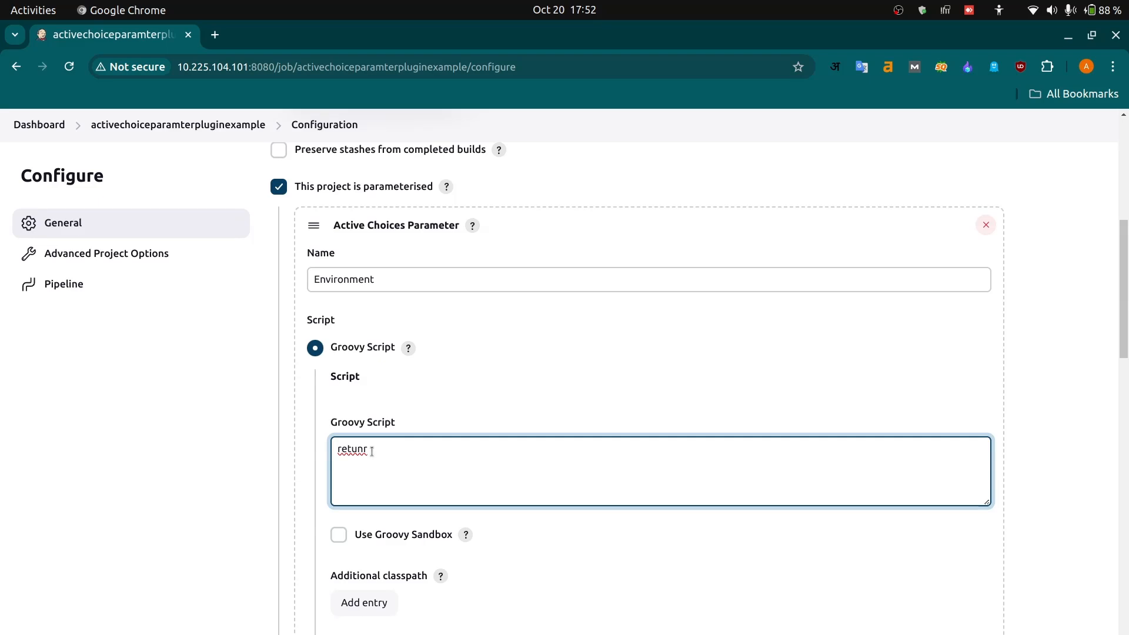
key(BackSpace)
text(n )
text([])
text(")
text(dev")
text(,"")
key(BackSpace)
key(BackSpace)
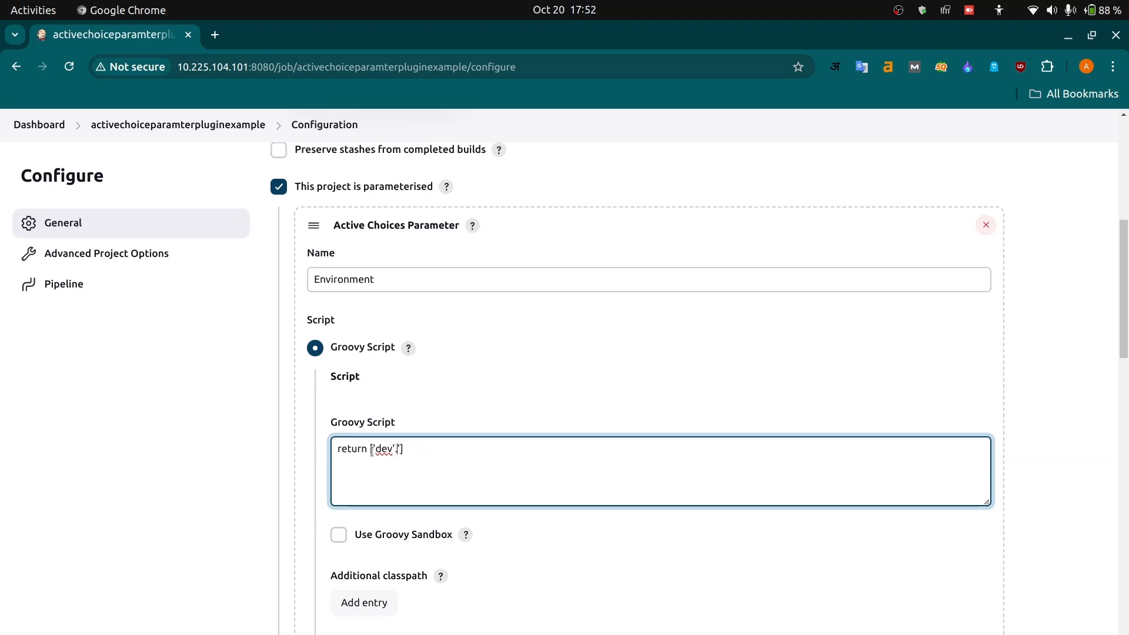
- Complete the Groovy script's returned list with 'qa', 'uat' and 'prod' after 'dev'
text(,'qa','uat','prod)
- Enable Use Groovy Sandbox for the Environment parameter's main script
scroll(412, 525, down, 5)
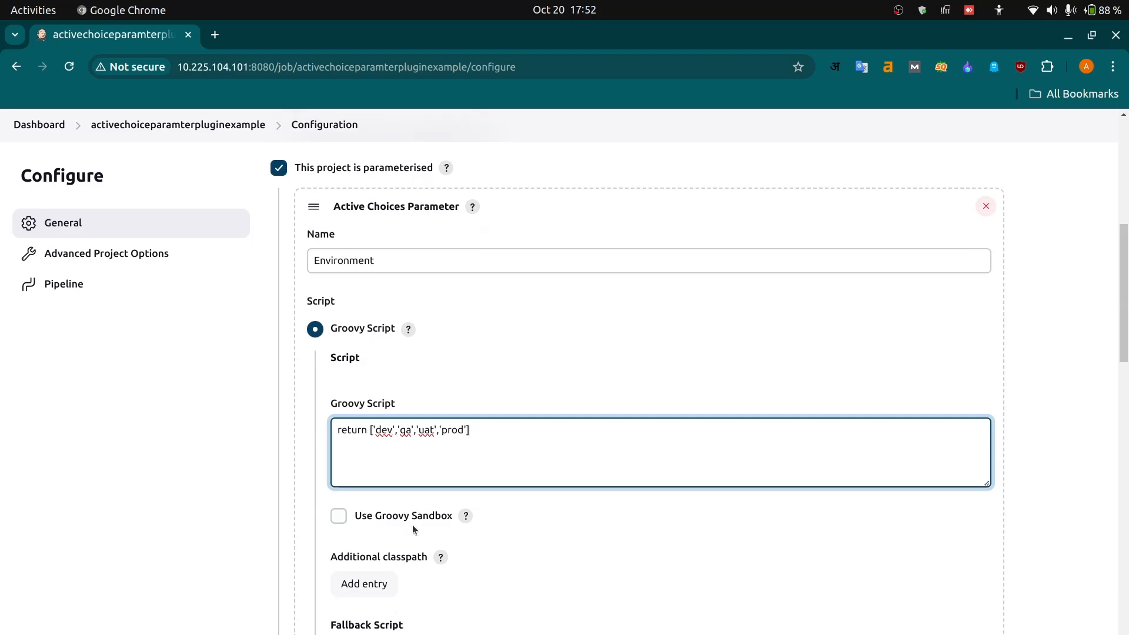
click(336, 387)
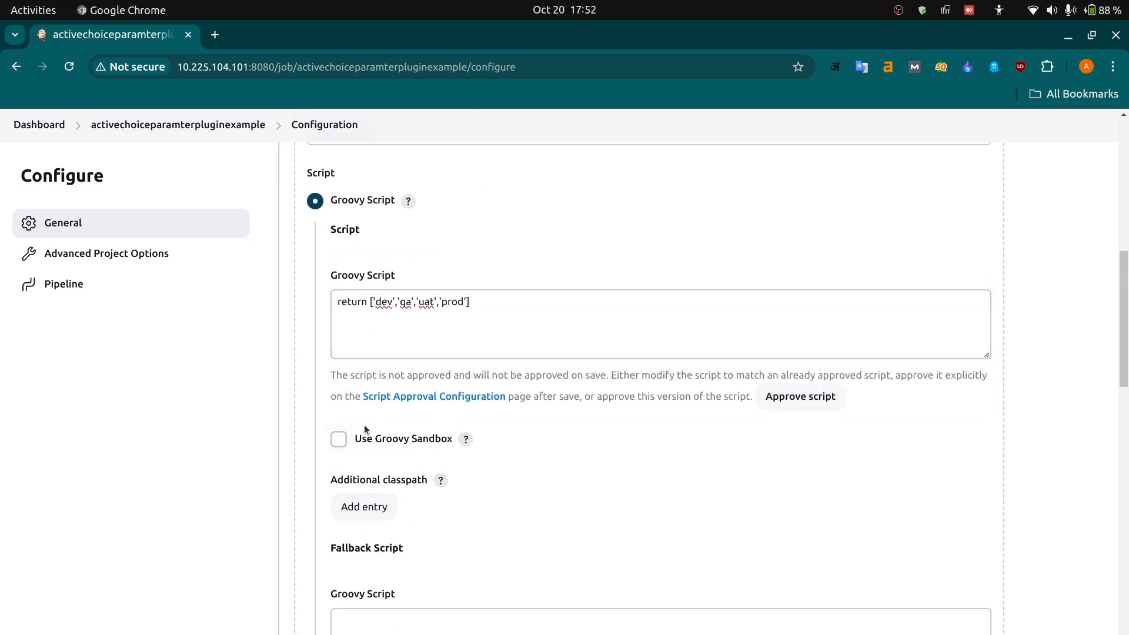
click(340, 435)
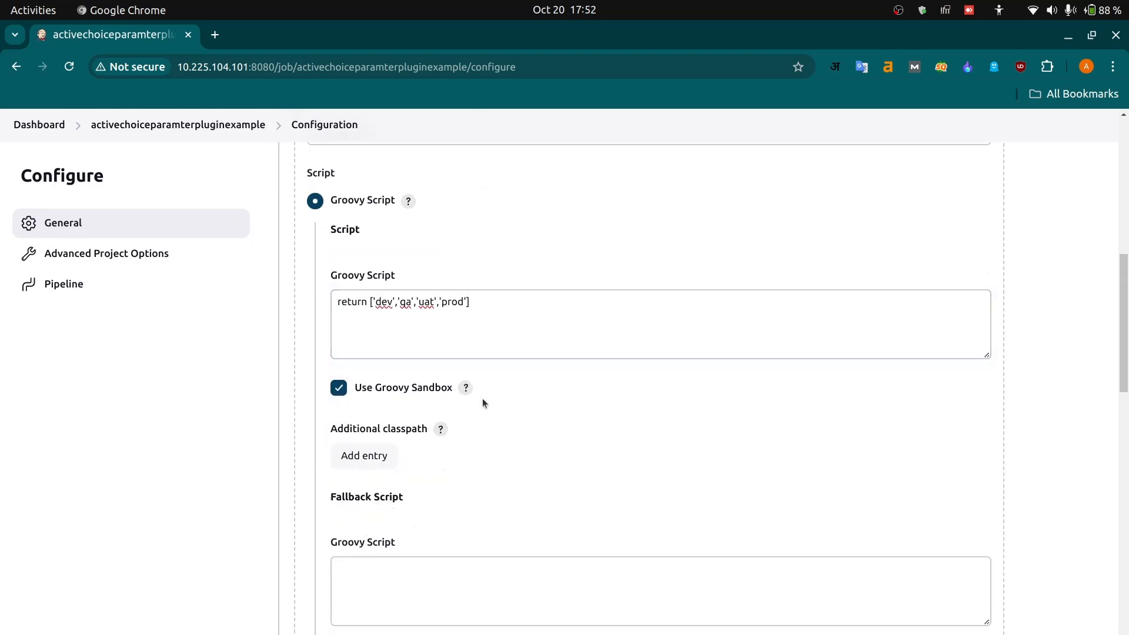
- Begin the Environment parameter's fallback Groovy script with a return statement whose list holds the text 'something went wrong'
click(415, 592)
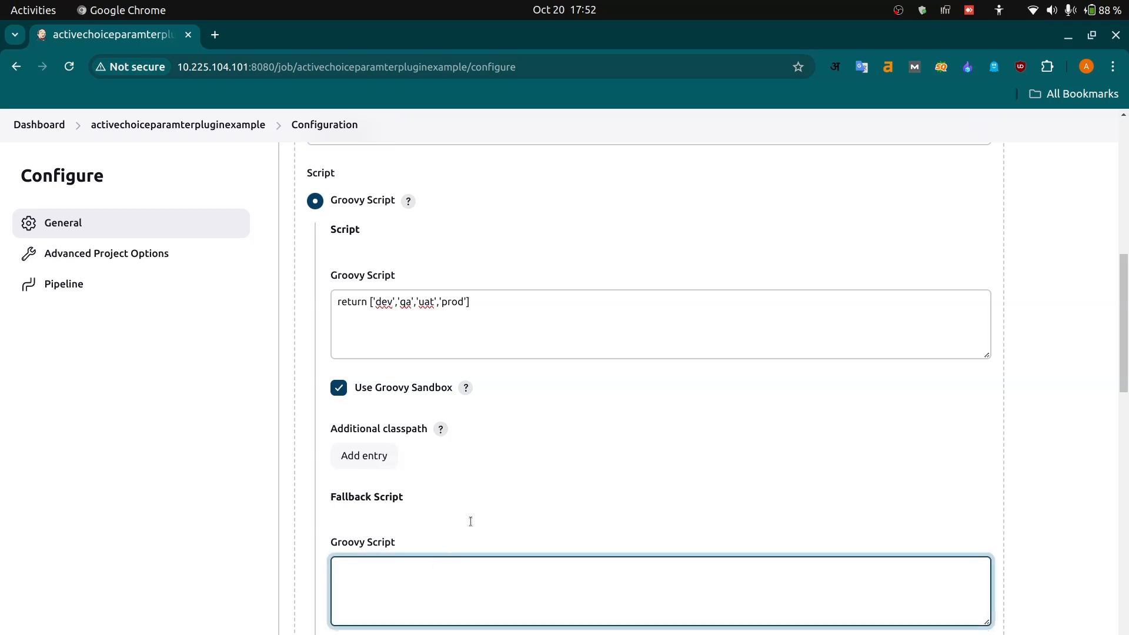
scroll(470, 521, down, 4)
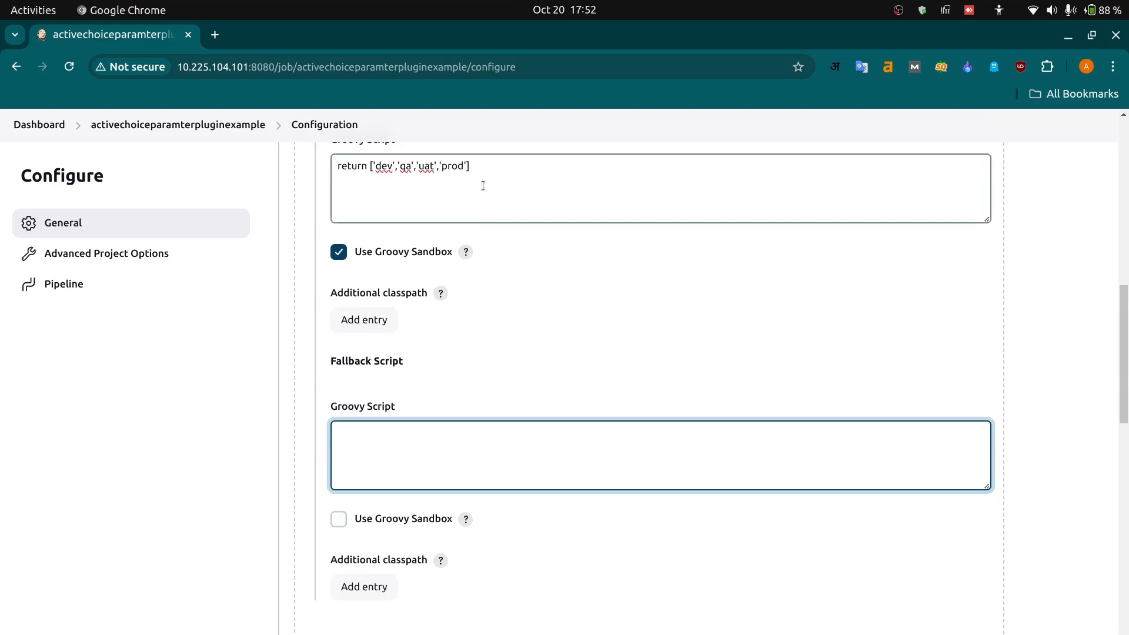
scroll(414, 207, up, 1)
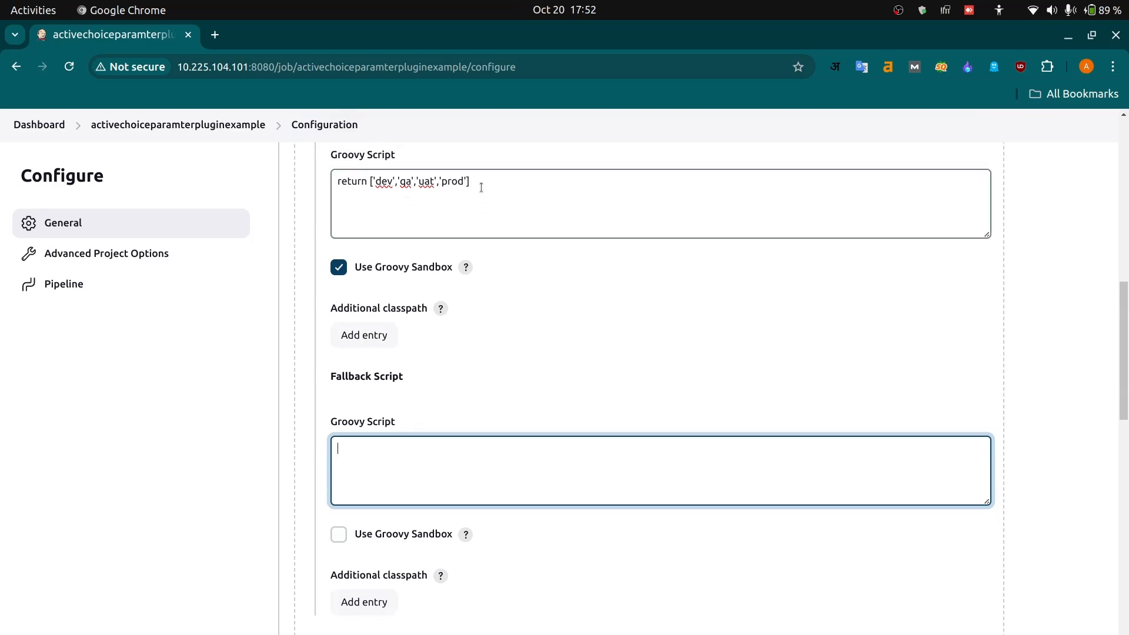
drag(479, 183, 327, 185)
click(421, 462)
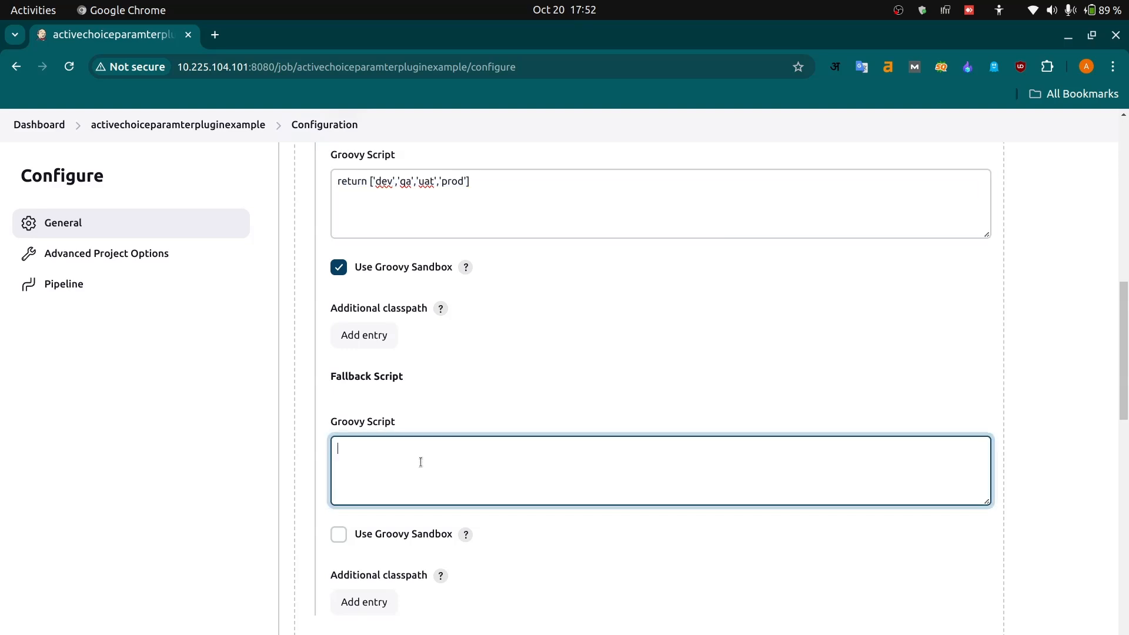
text(re)
text(turn )
text([])
text(')
text(something)
text( went wro)
text(ng wt)
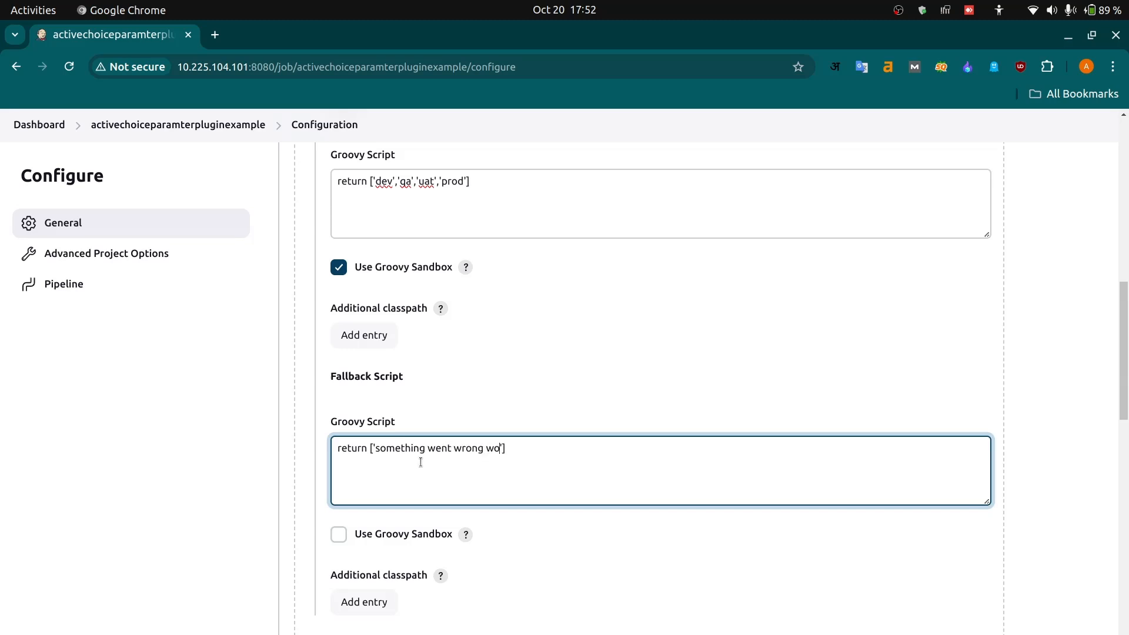
- Complete the fallback script's message by adding 'with environment grooy script' after 'something went wrong'
key(BackSpace)
text(t)
key(BackSpace)
text(h environment h)
text(r)
key(BackSpace)
key(BackSpace)
text(grooy script)
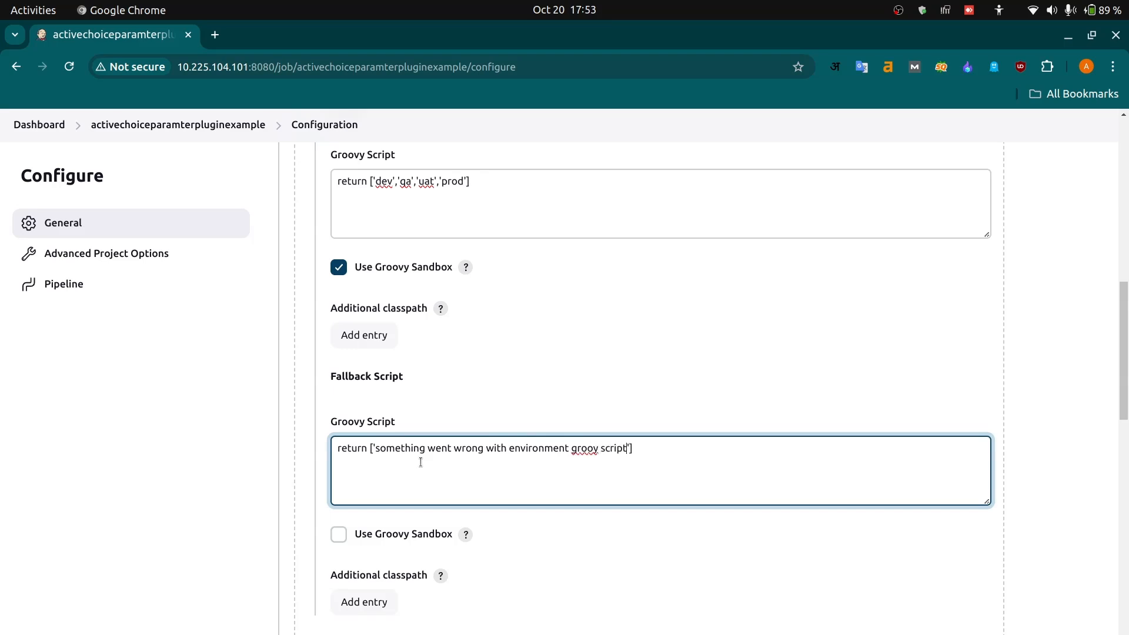
- Enable Use Groovy Sandbox for the Environment parameter's fallback script
click(341, 534)
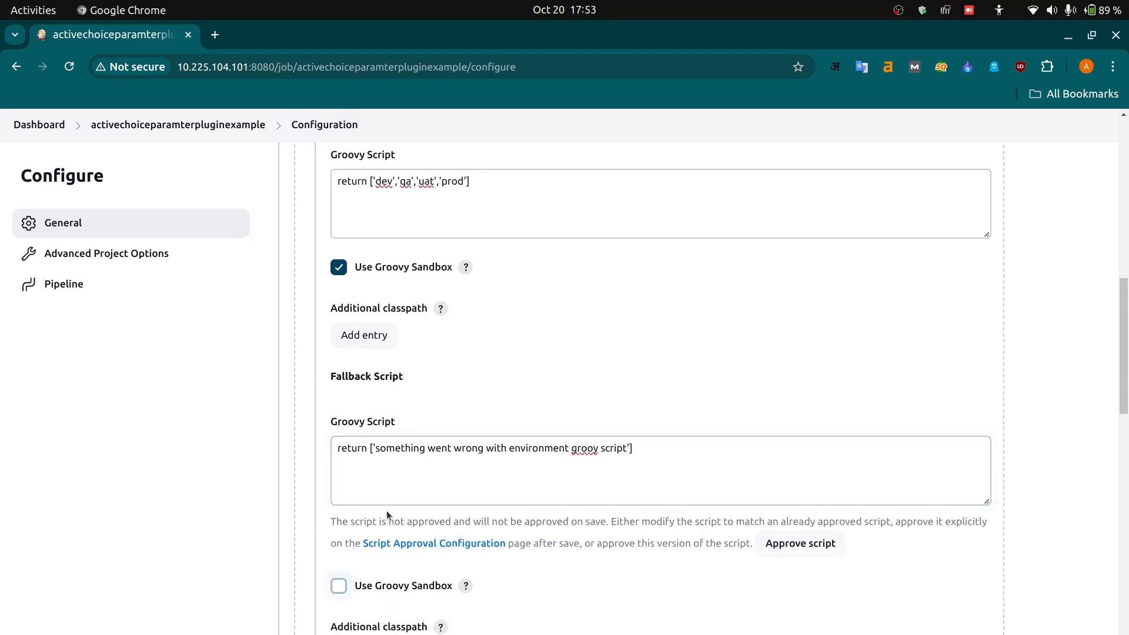
click(339, 586)
scroll(489, 540, down, 6)
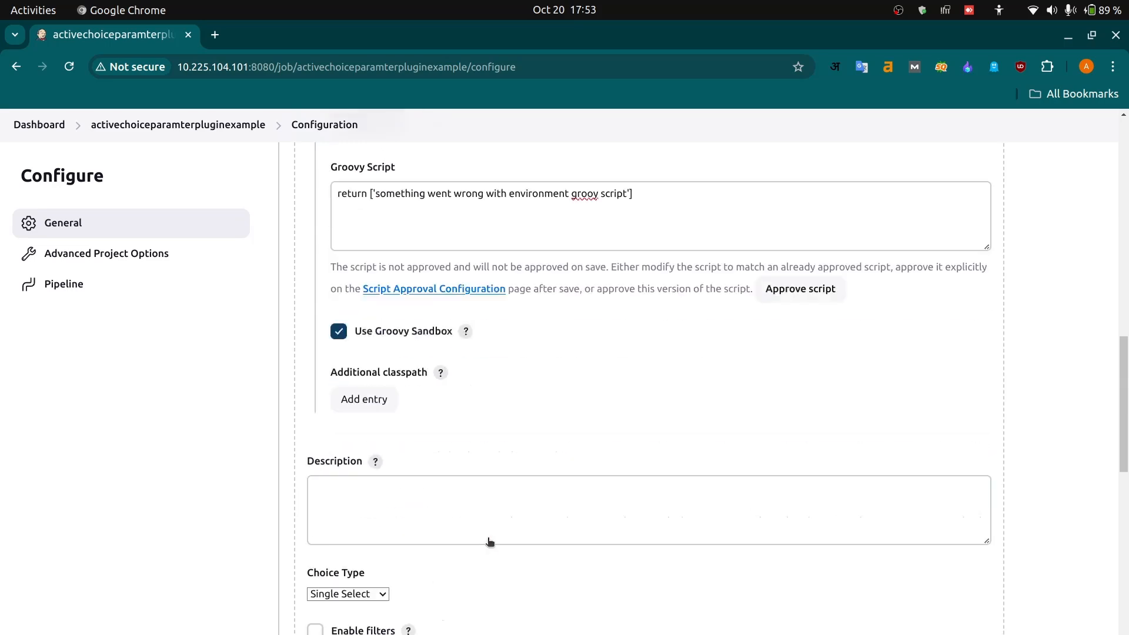
scroll(488, 542, down, 1)
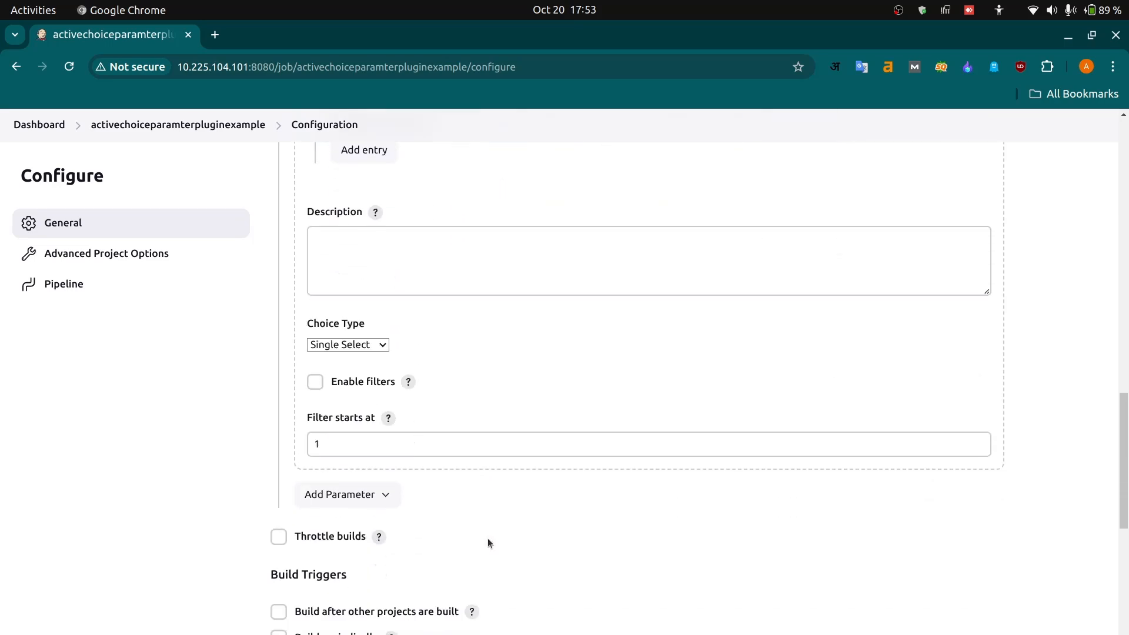
click(384, 496)
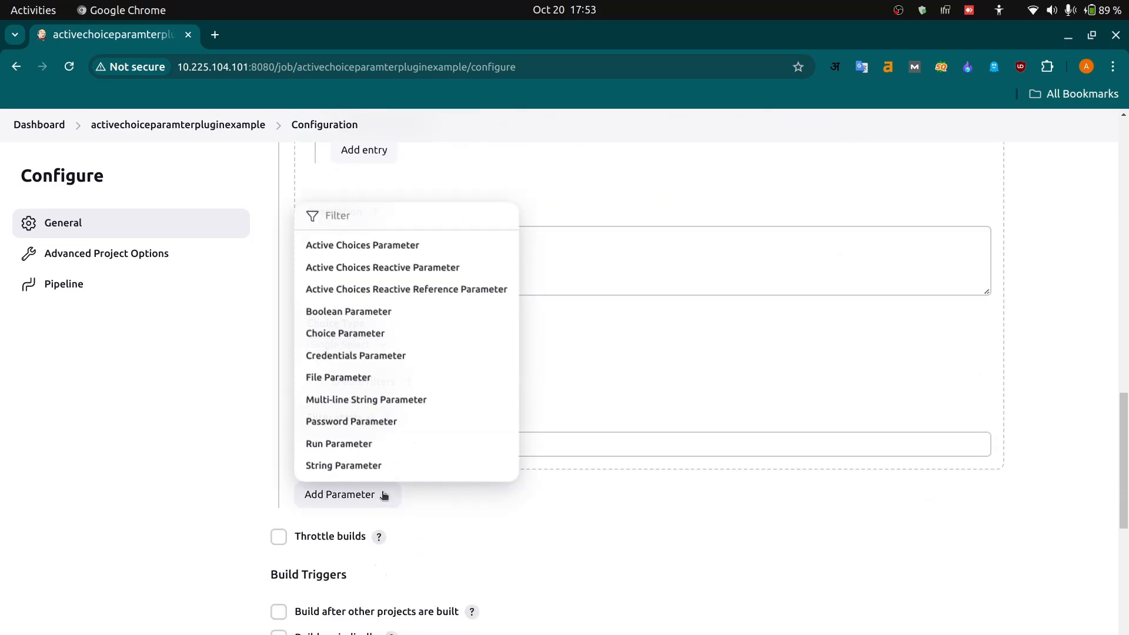
click(620, 522)
scroll(531, 366, up, 7)
- Choose Pipeline script as the job's pipeline definition
scroll(531, 366, down, 17)
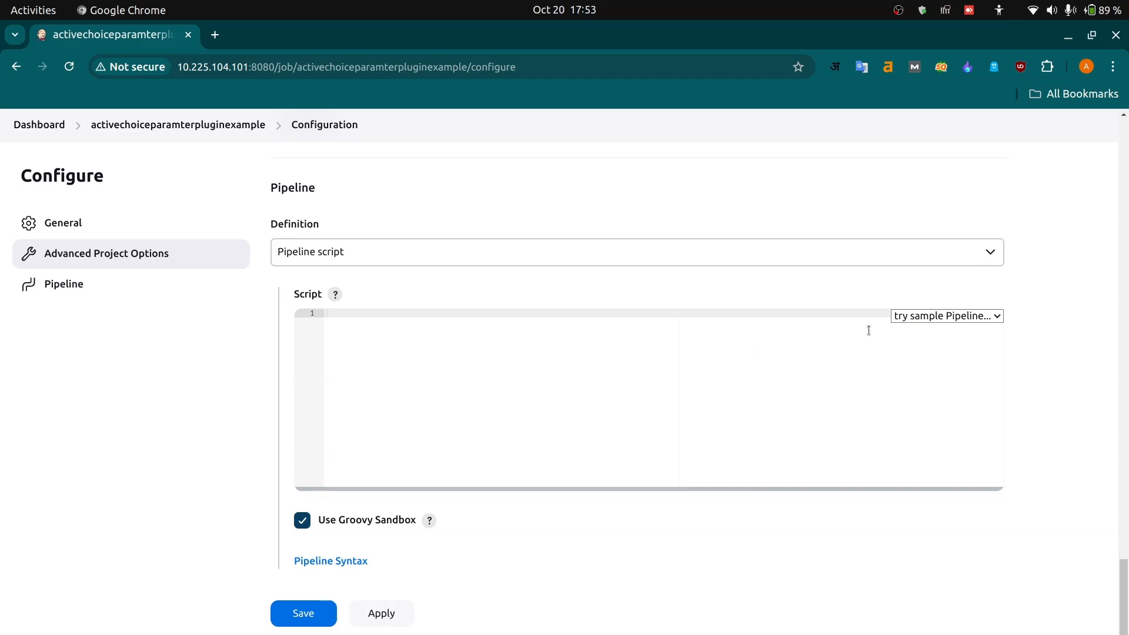
click(965, 250)
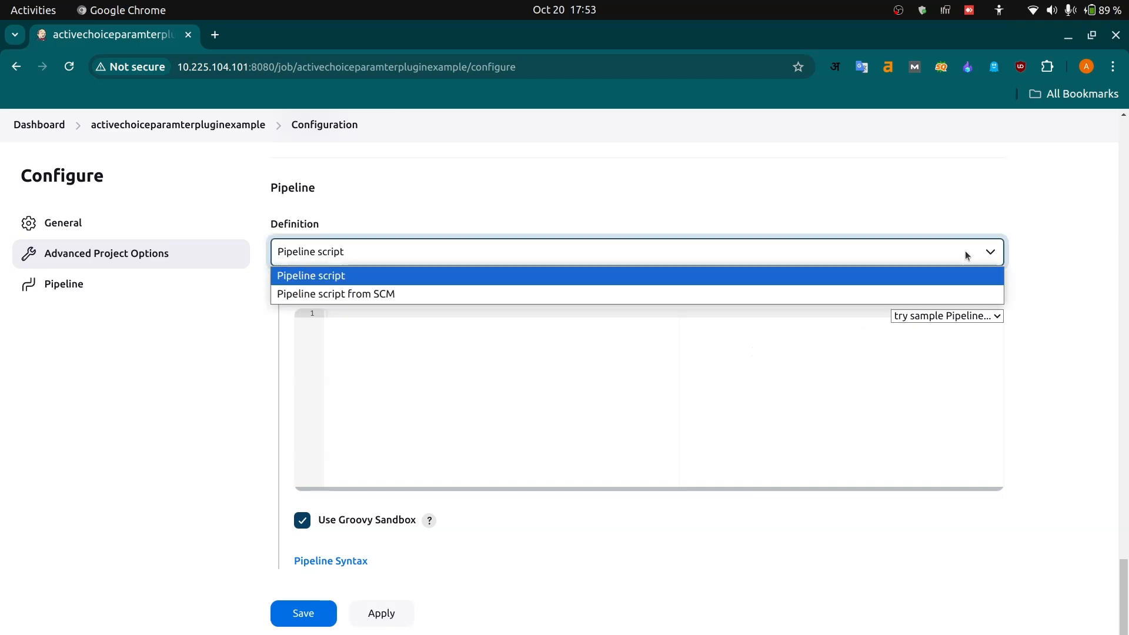
click(965, 251)
click(965, 251)
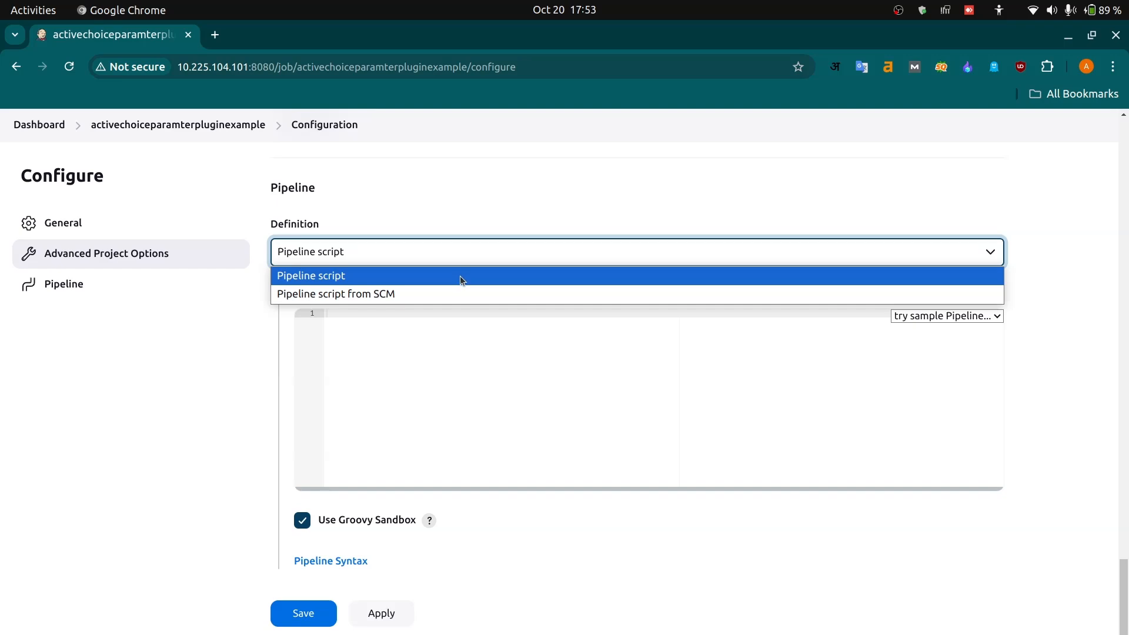
click(460, 277)
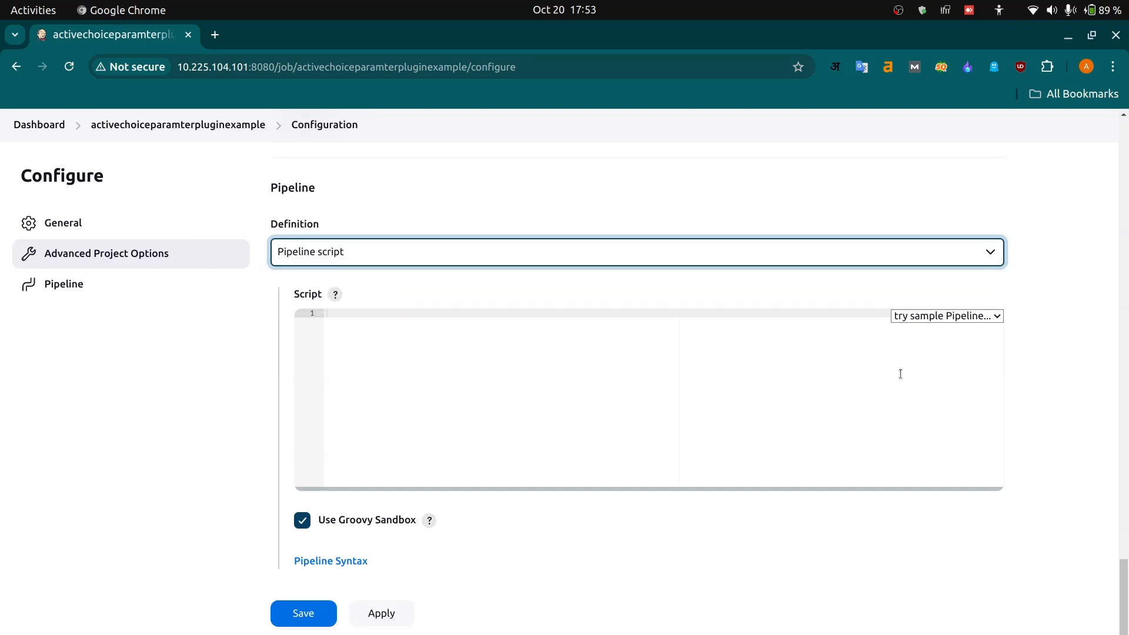
click(456, 335)
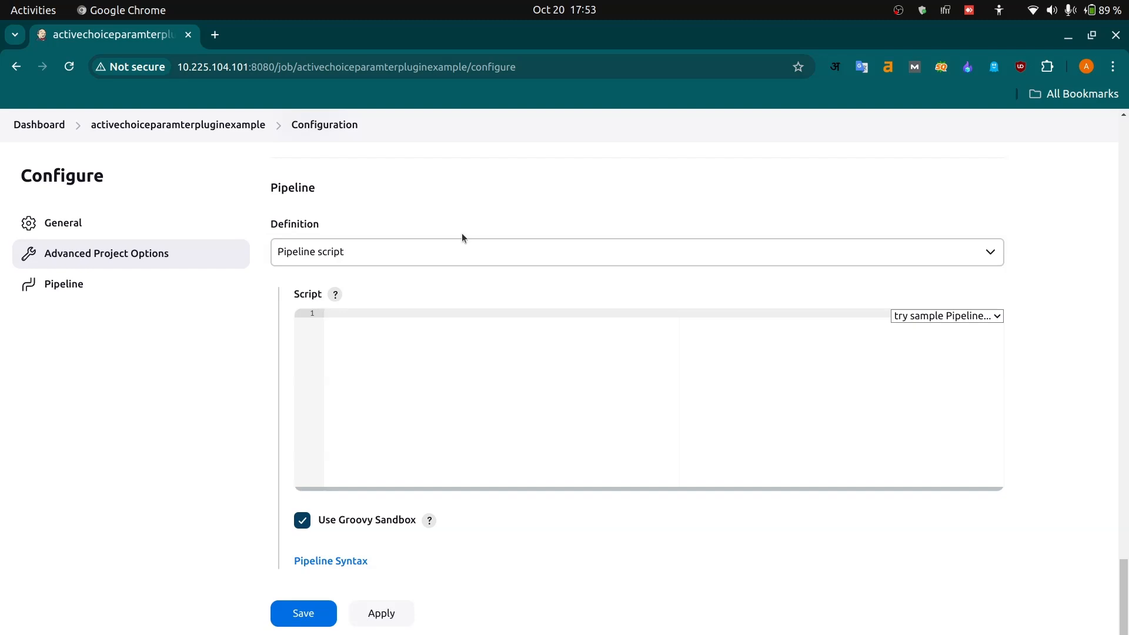
- Save the pipeline job's configuration
scroll(463, 220, up, 15)
scroll(463, 220, down, 5)
scroll(463, 220, down, 9)
scroll(434, 229, up, 9)
scroll(433, 229, up, 10)
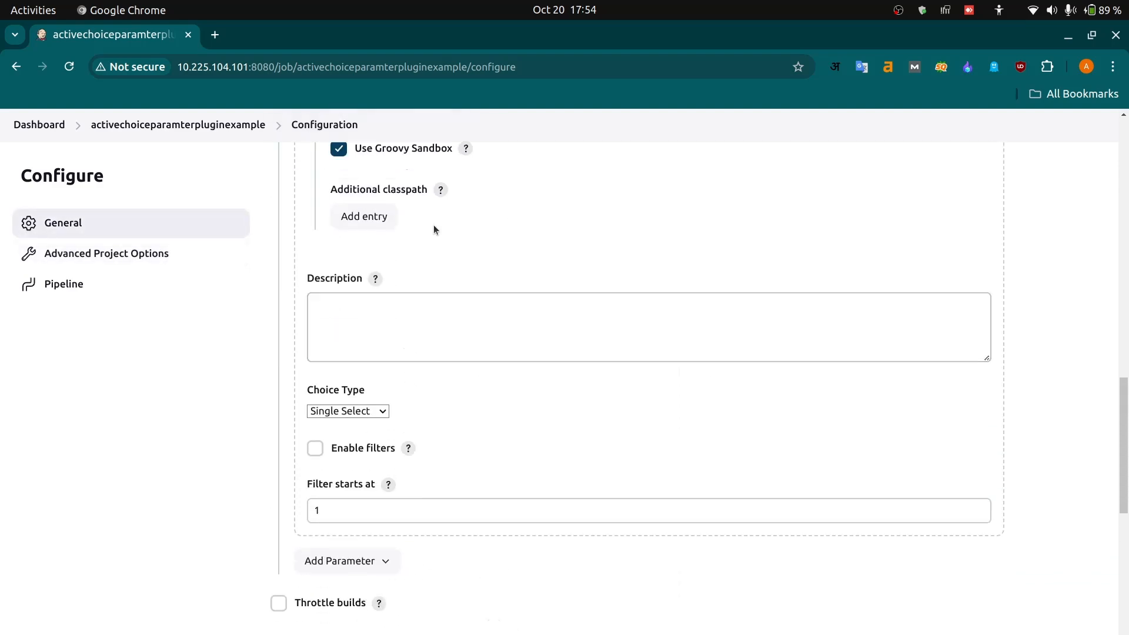
scroll(433, 229, down, 18)
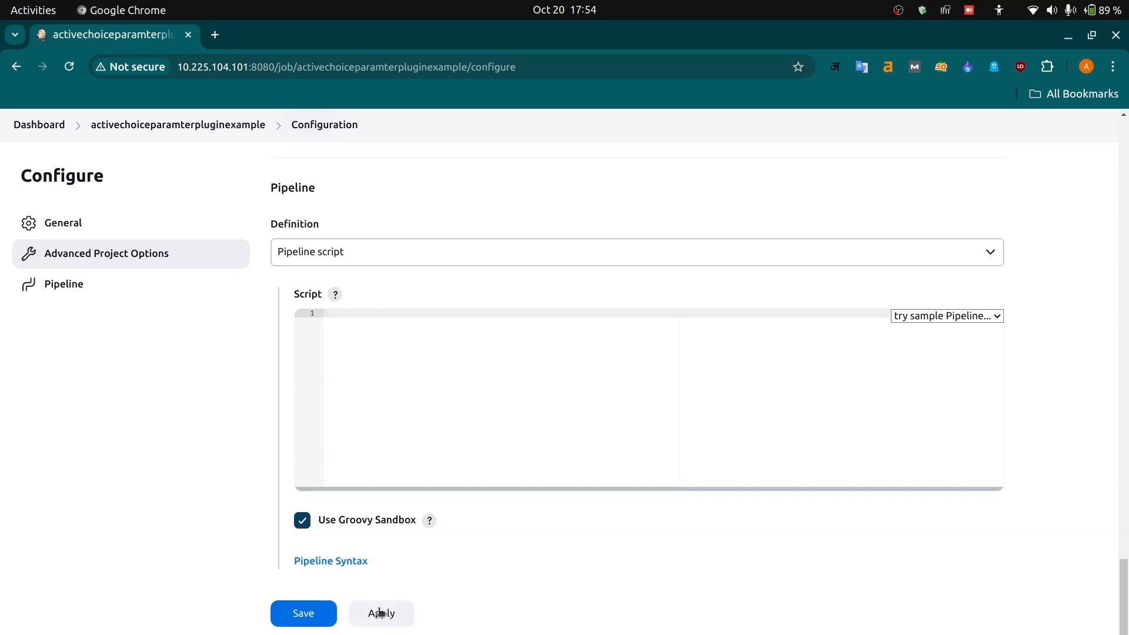
click(306, 616)
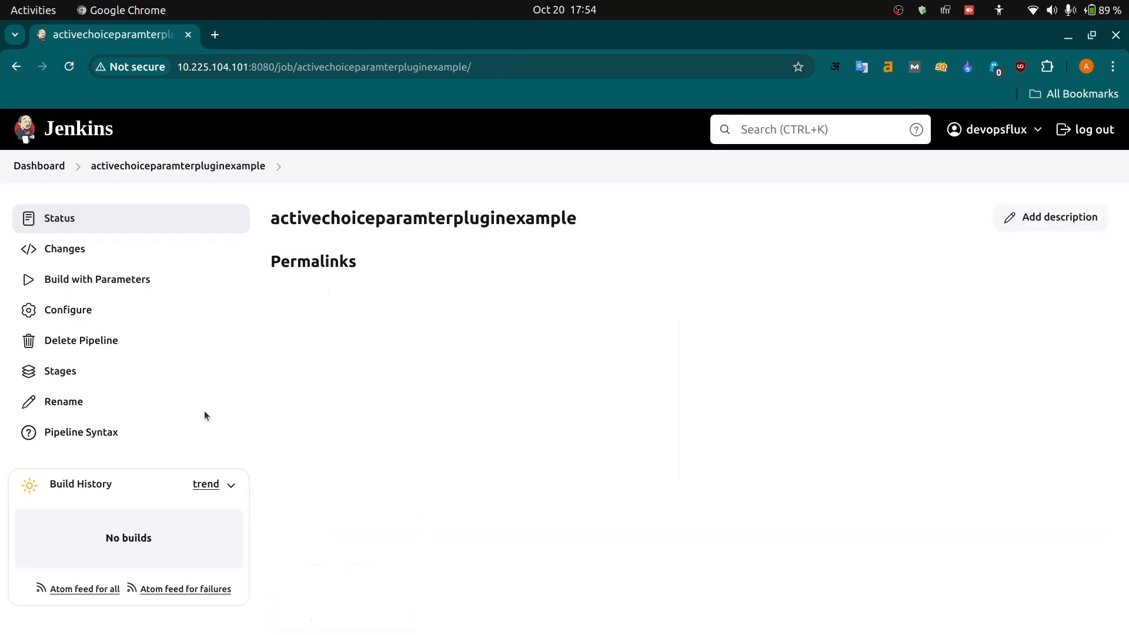
- Open the job's parameterised build form and check the Environment choices, selecting qa
click(73, 281)
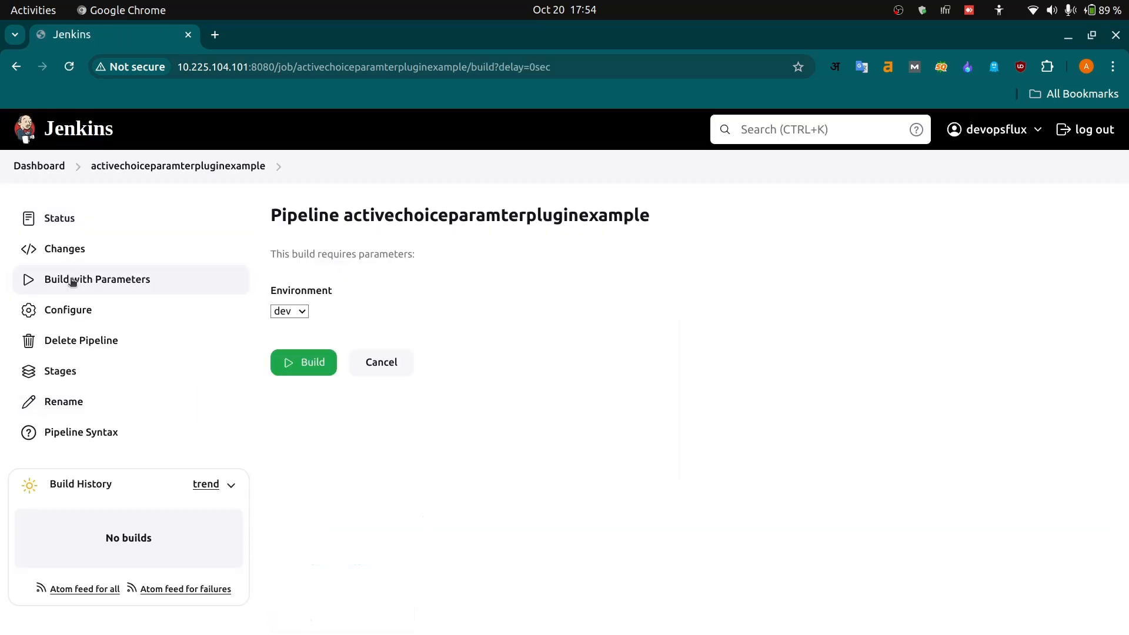
click(301, 313)
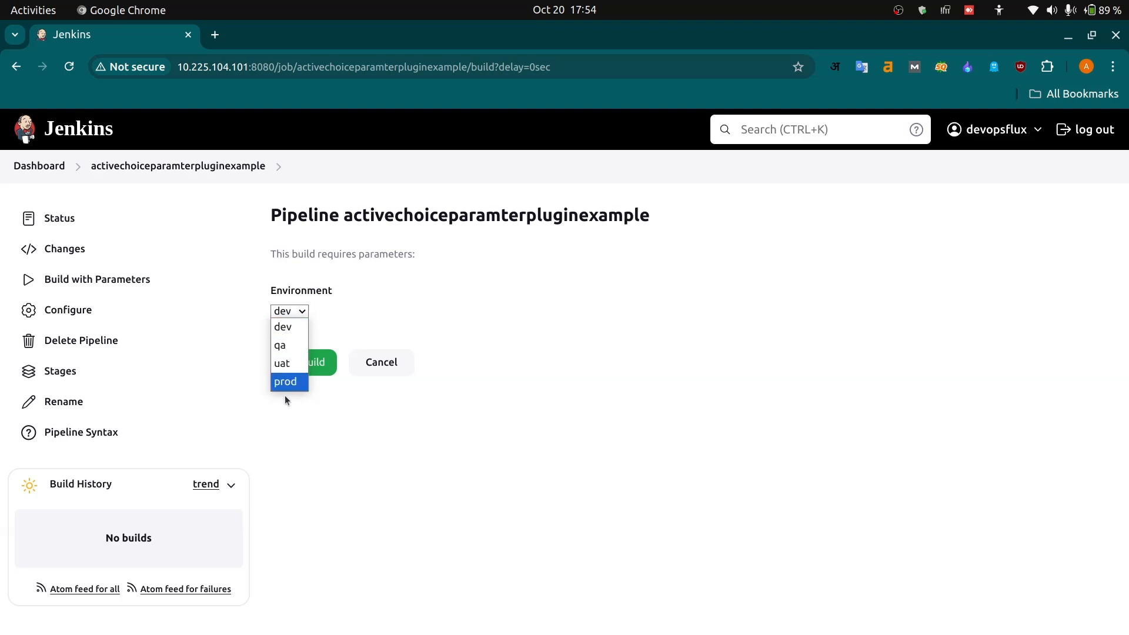
click(376, 435)
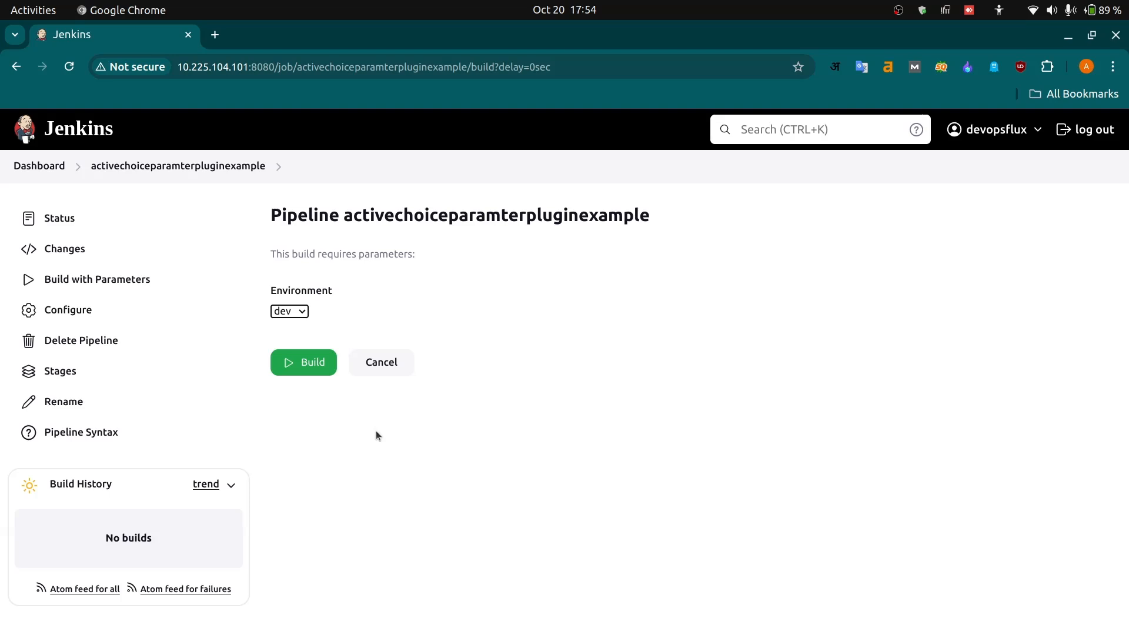
click(299, 315)
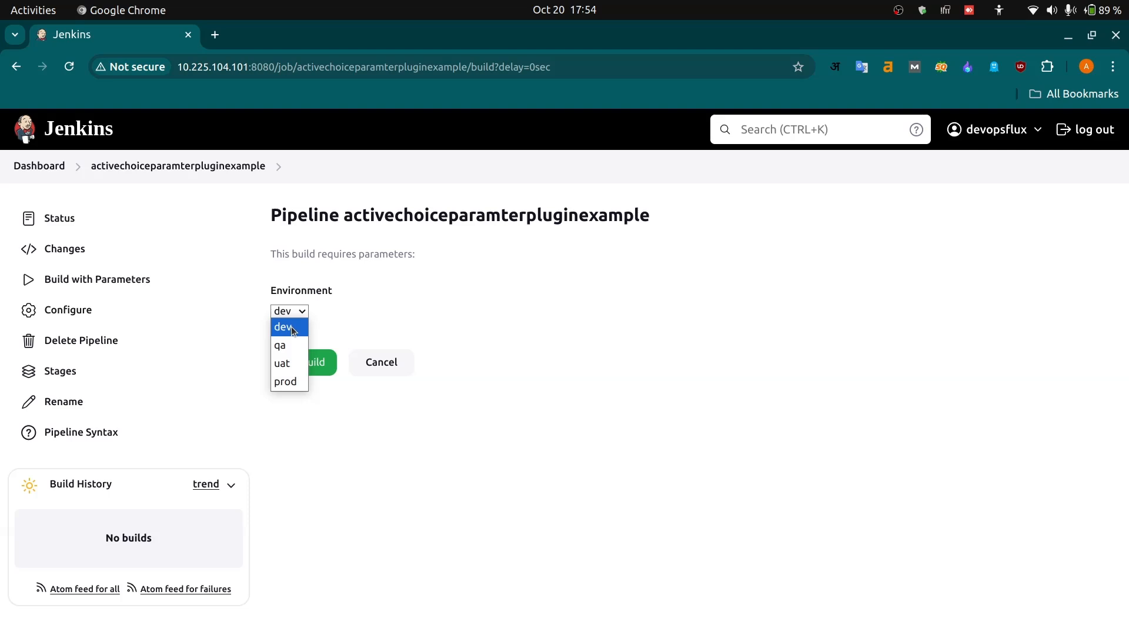
click(287, 351)
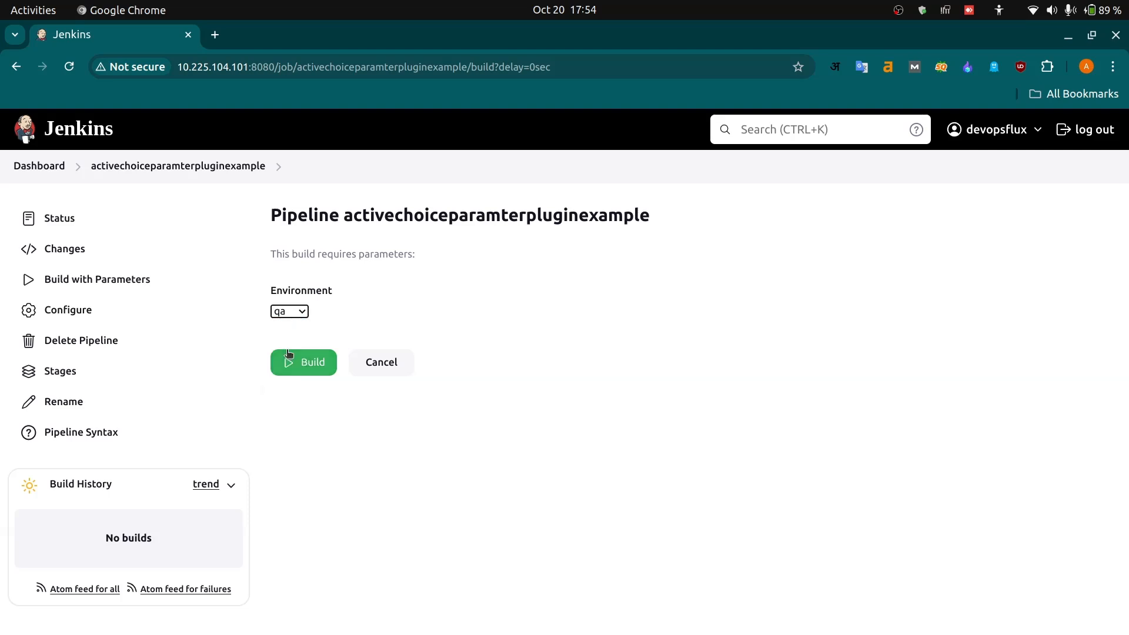
click(294, 317)
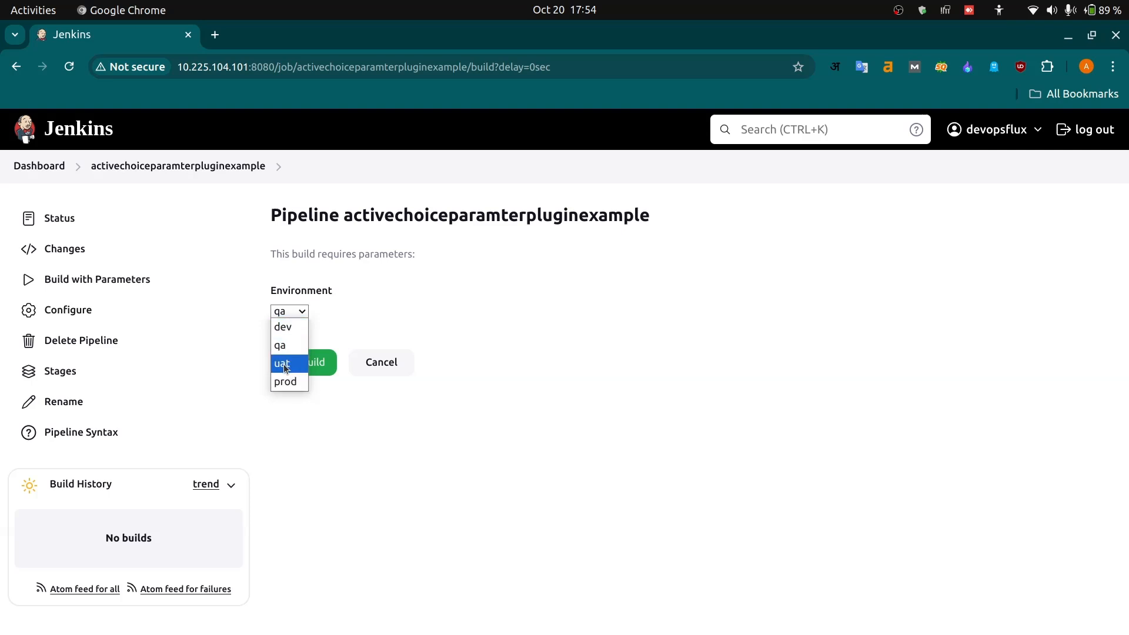
click(348, 318)
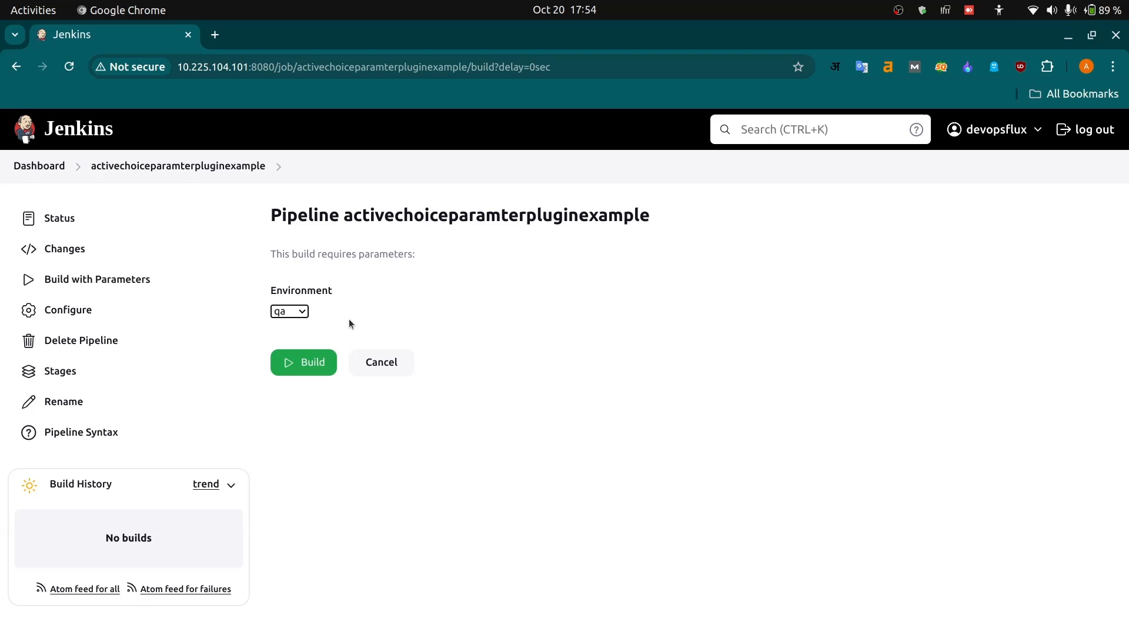
- Reopen the job's configuration and add an Active Choices Reactive Parameter below the Environment parameter
click(72, 311)
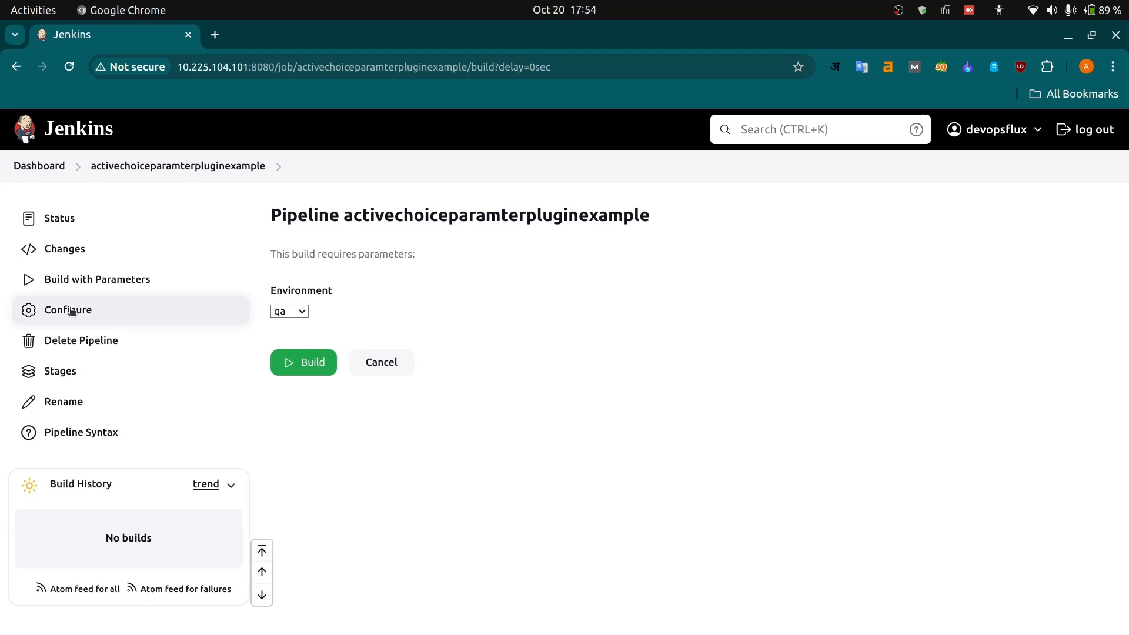
scroll(535, 508, down, 20)
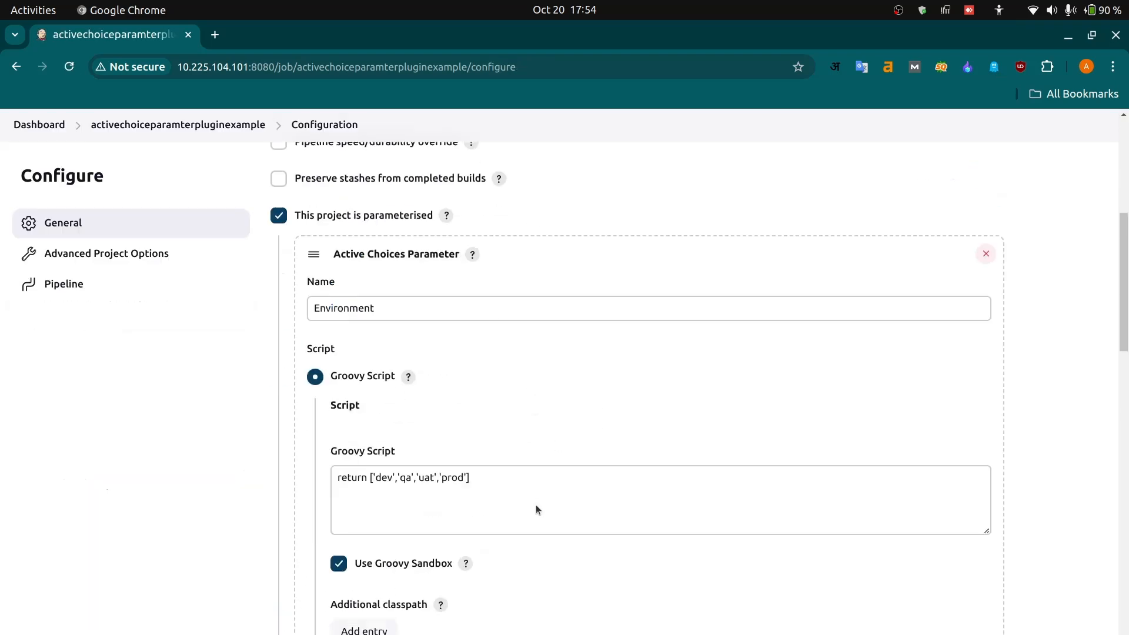
scroll(535, 509, up, 2)
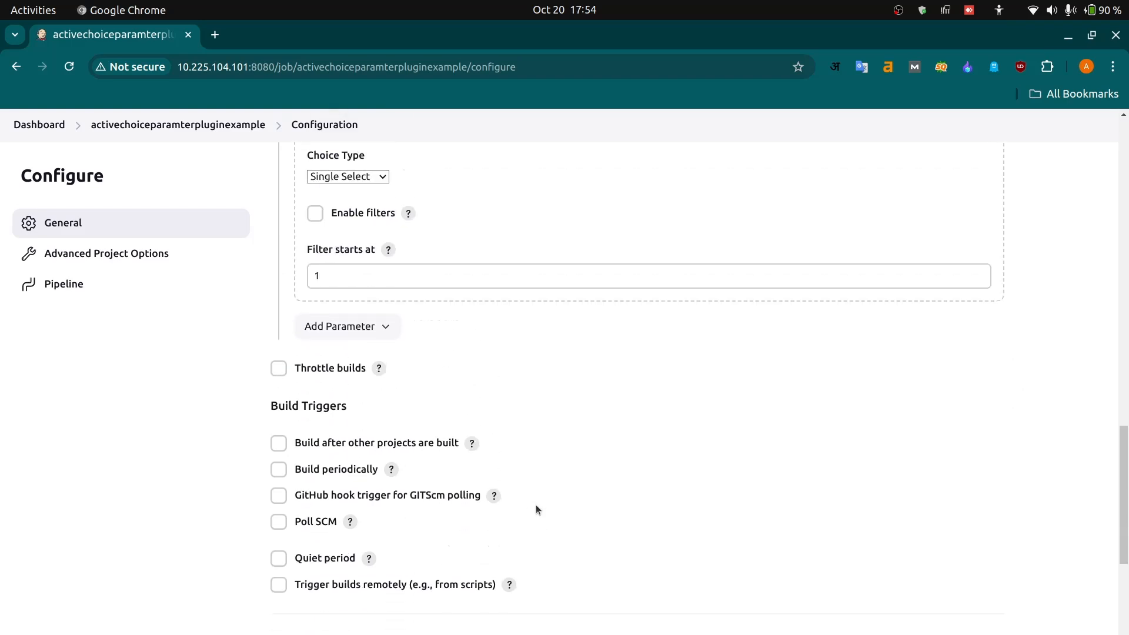
click(361, 328)
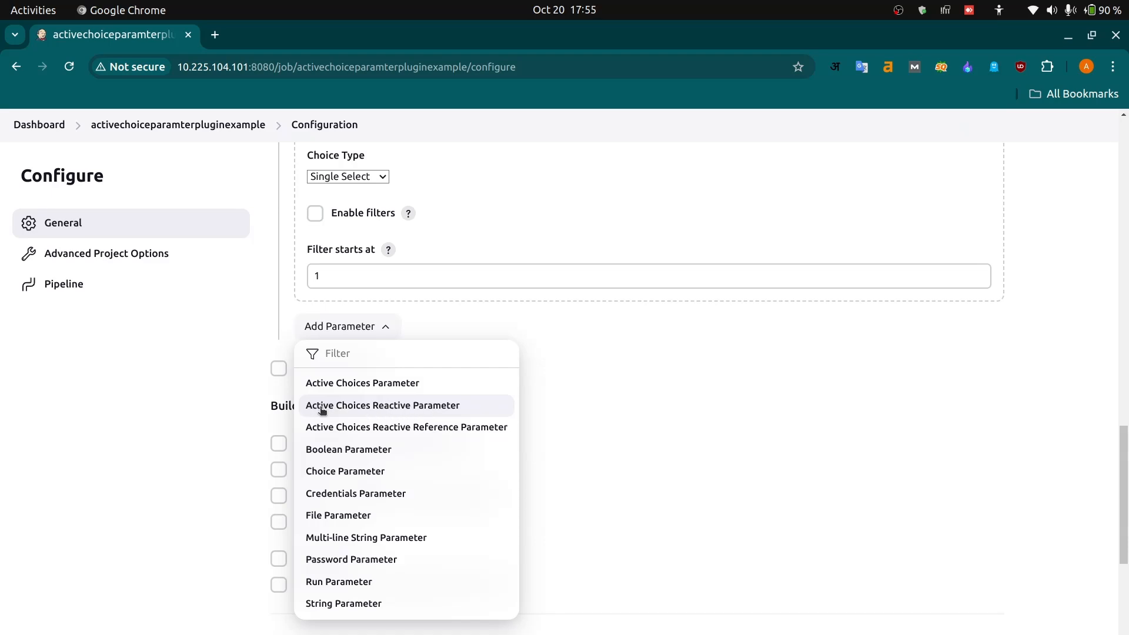
click(421, 406)
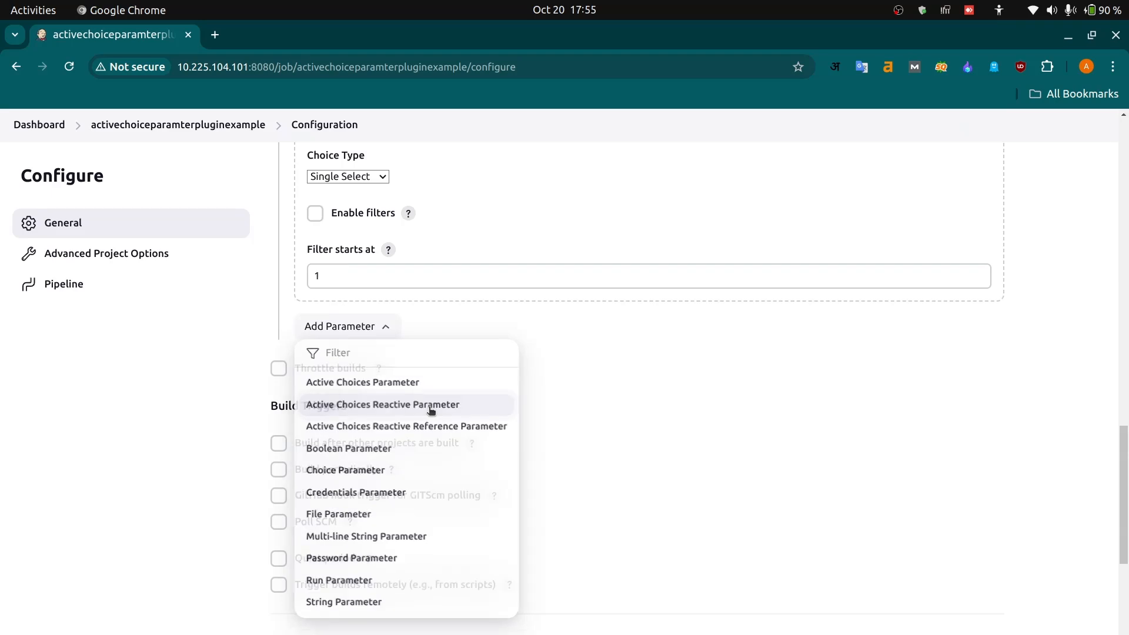
- Name the Active Choices Reactive Parameter Projects and enable its Groovy script
click(372, 391)
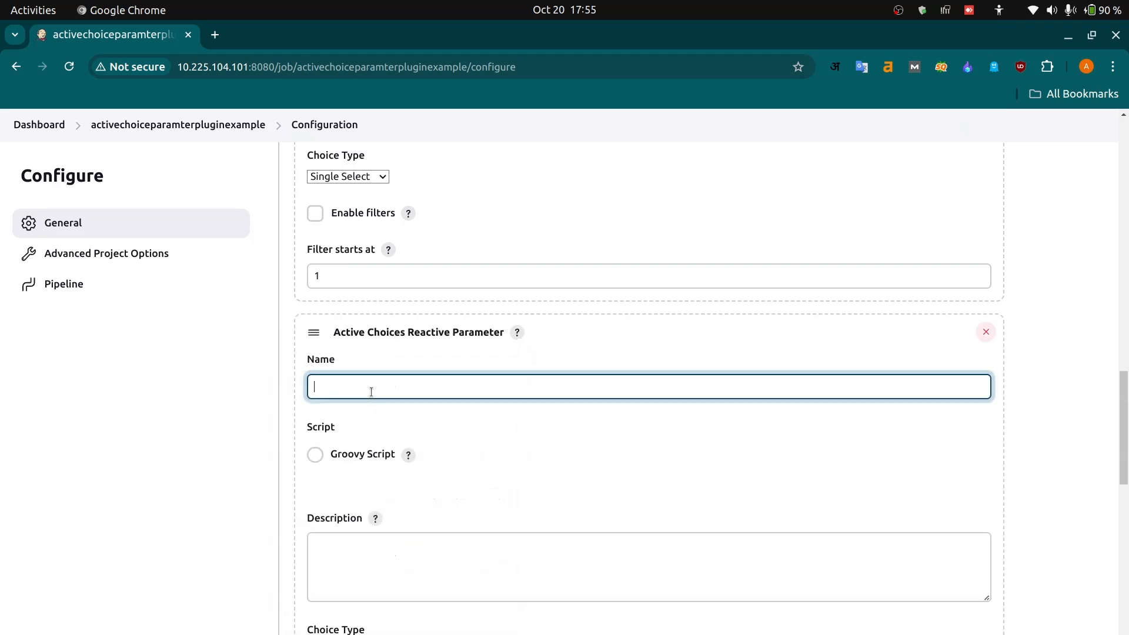
text(Projects)
click(314, 456)
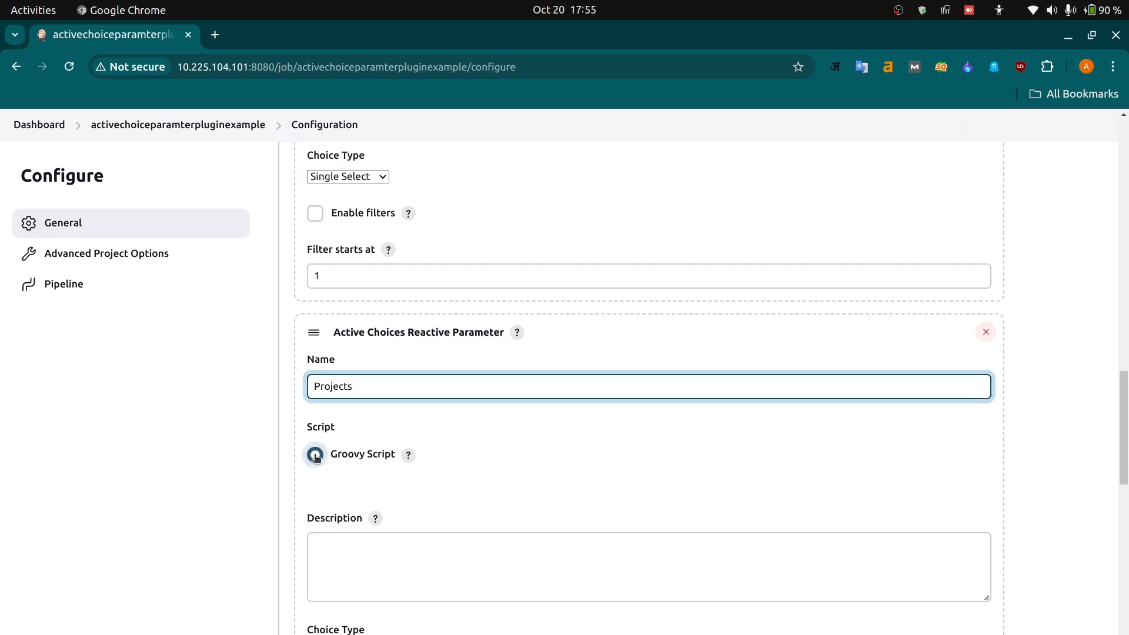
- Review the Environment parameter's main and fallback Groovy scripts before writing the Projects script
scroll(457, 486, down, 2)
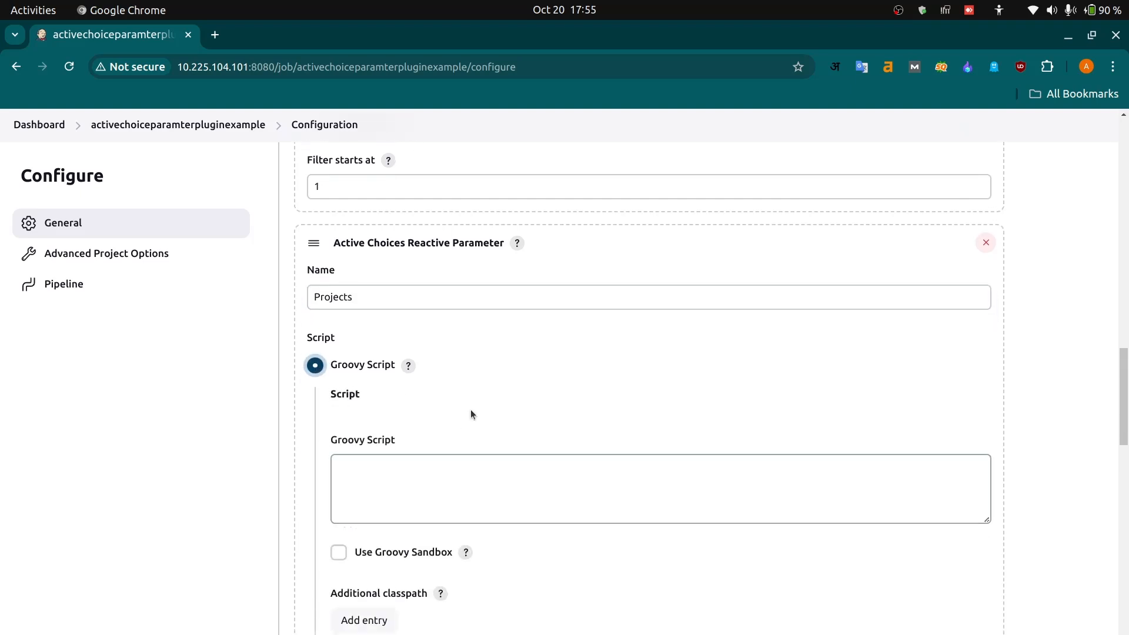
scroll(471, 410, up, 7)
scroll(470, 414, up, 2)
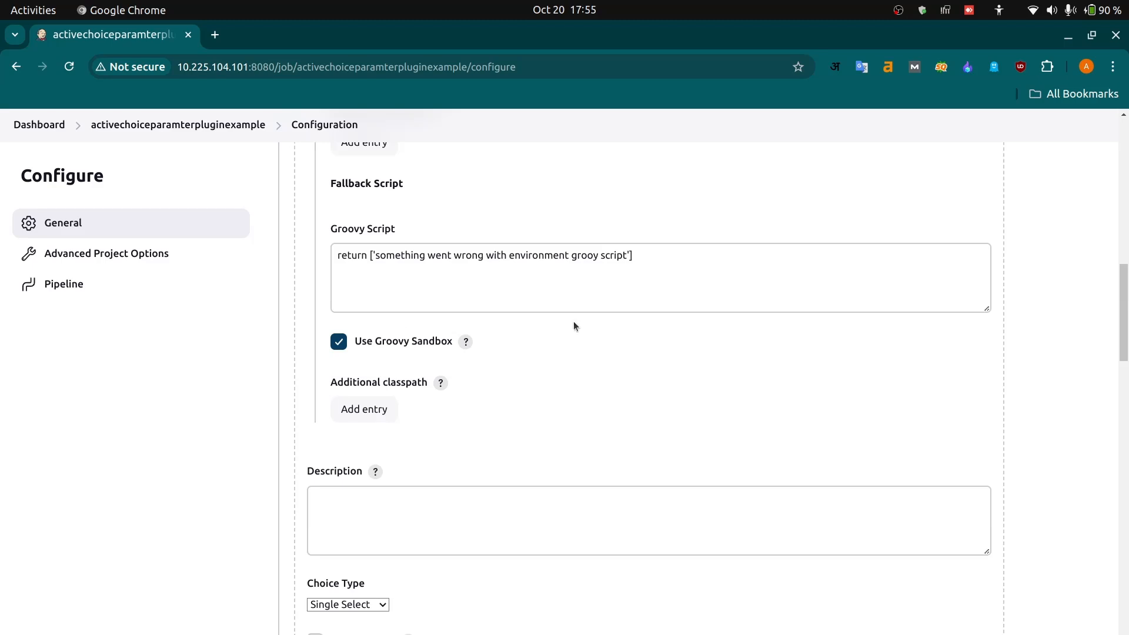
scroll(625, 272, up, 3)
scroll(627, 272, up, 3)
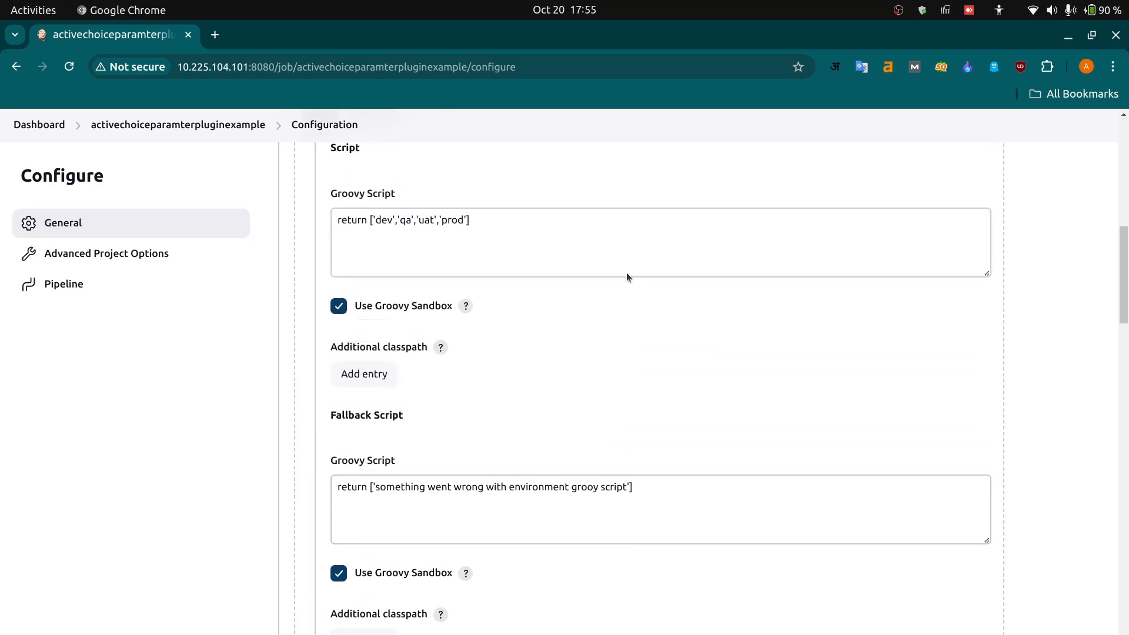
scroll(552, 337, down, 15)
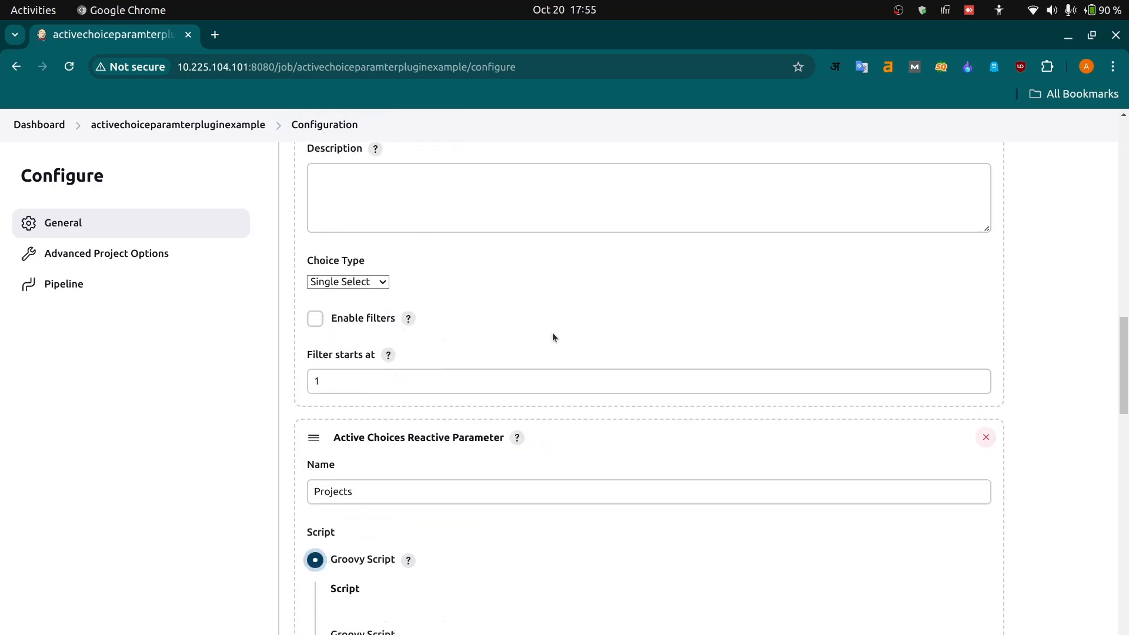
scroll(552, 335, down, 6)
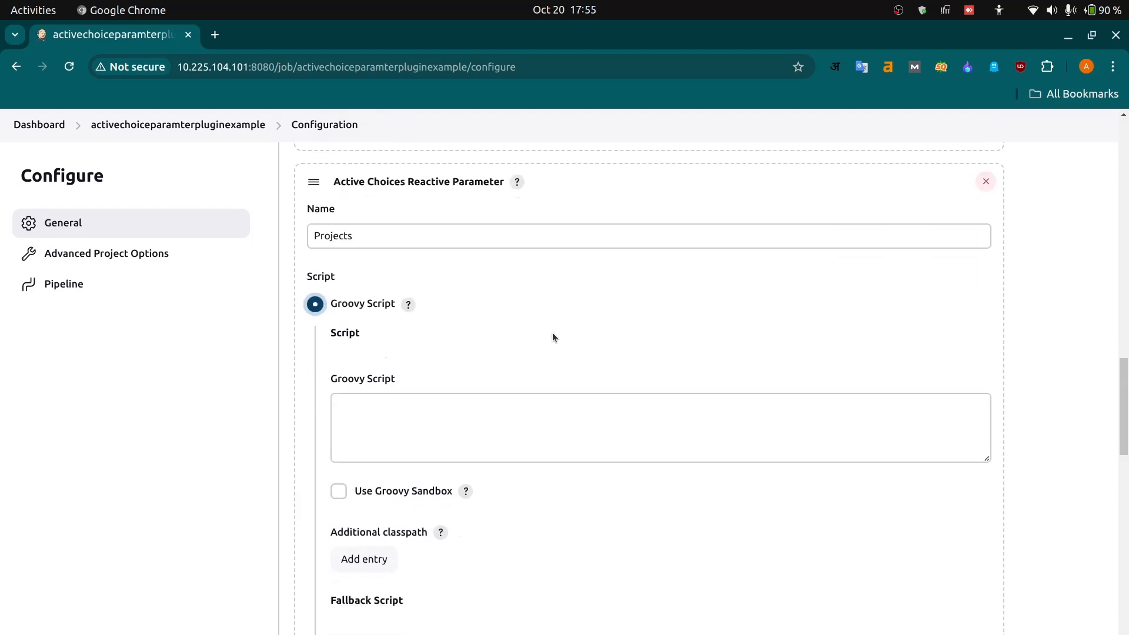
- Start the Projects parameter's main Groovy script with an if(Environment=='dev'){ } block
click(457, 417)
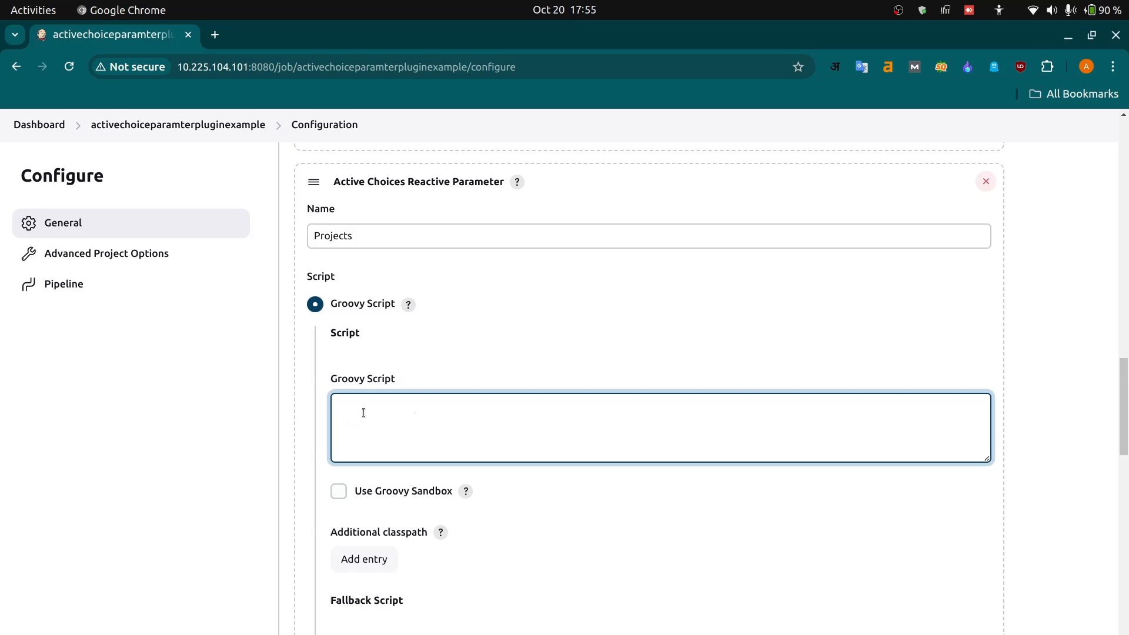
text(if)
text(())
text(Env)
text(iro)
text(nment)
text(==)
text('')
text(dev)
text({})
key(Return)
key(Return)
key(Return)
key(Up)
- Inside the dev block, add a return statement with a list containing 'devopsflux-dev-project-1'
text(re)
key(BackSpace)
key(BackSpace)
key(BackSpace)
text(retur)
text(n [])
text(')
text(dev)
text(ops)
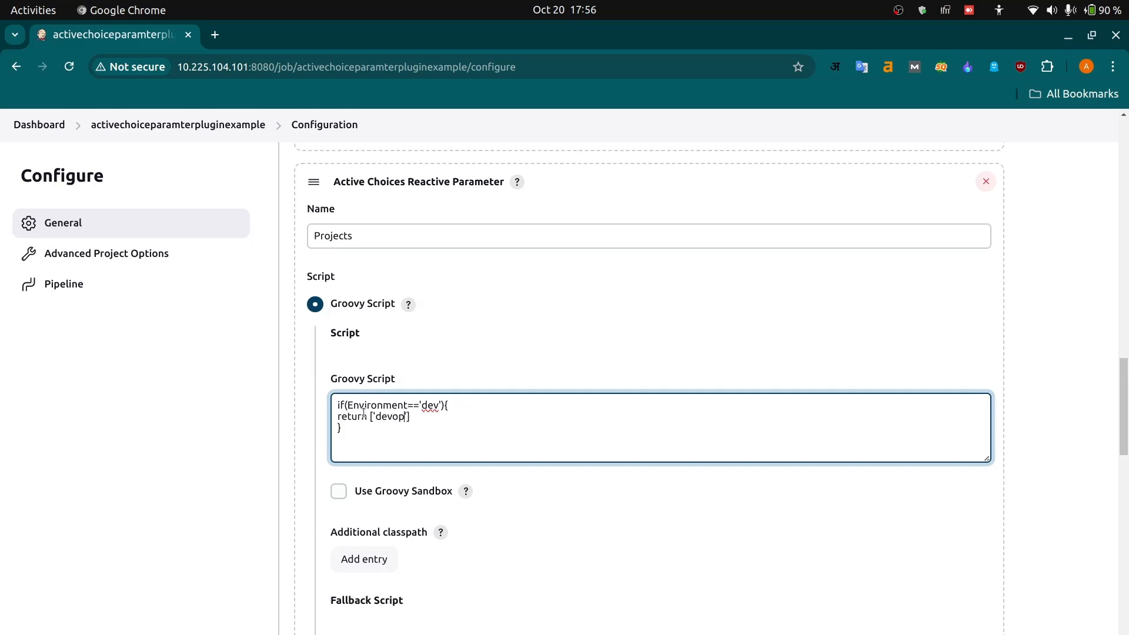
text(flux-dev-project-1)
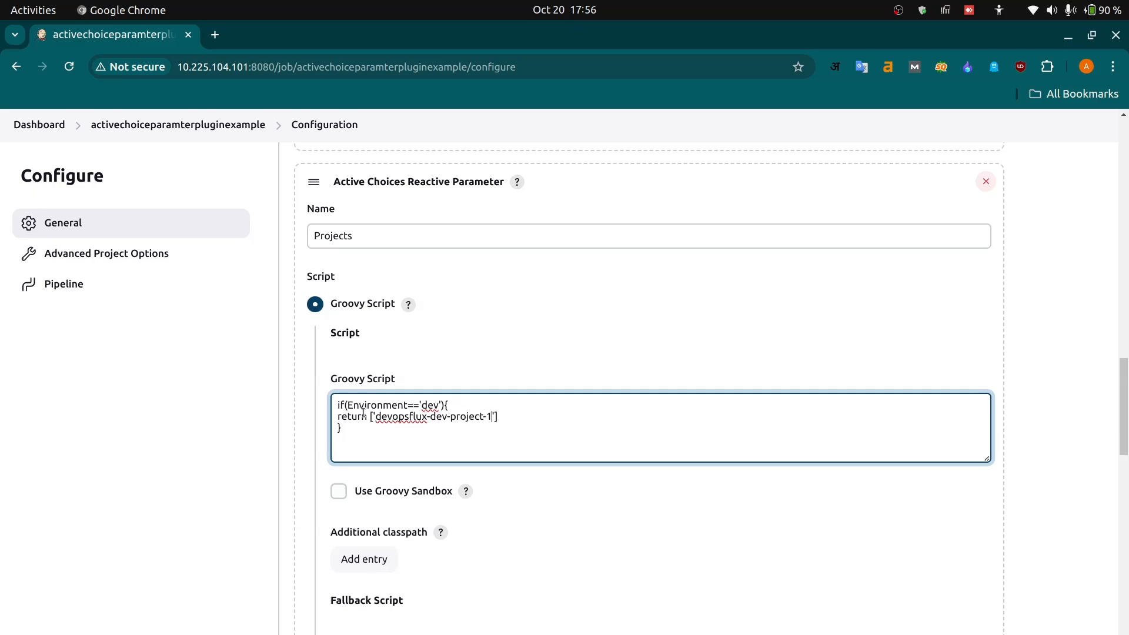
text(,'dev)
- Add 'devopsflux-dev-project-2' as the second item in the dev block's returned list
key(BackSpace)
text(opsflux-dev)
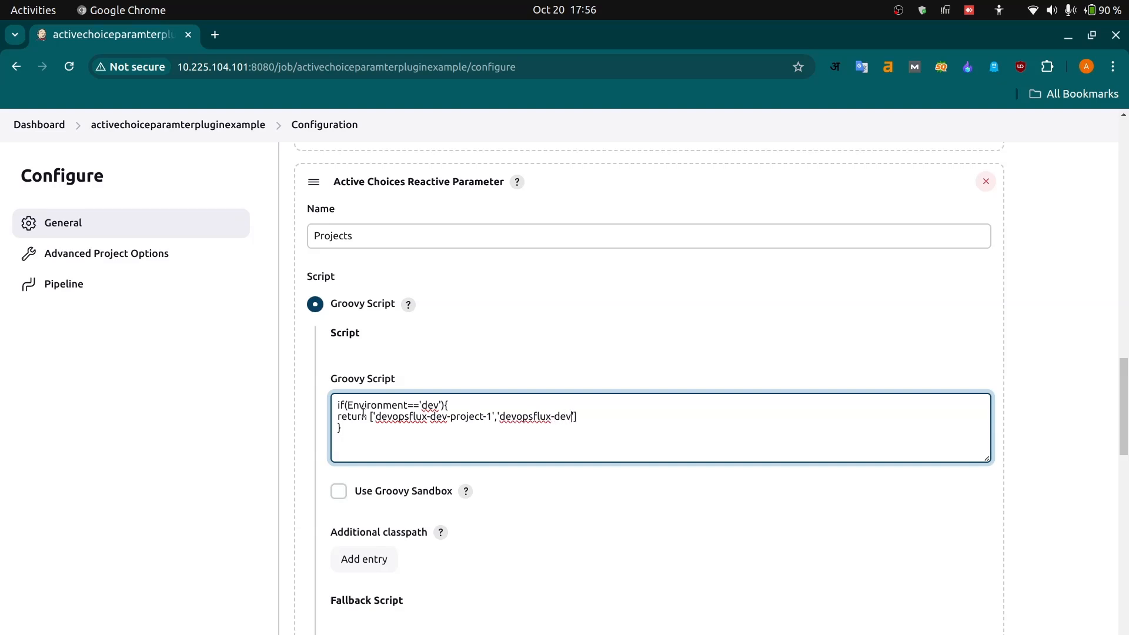
text(-project-2)
- Duplicate the dev block below itself and change the copy's condition to else if(Environment=='qa')
drag(346, 433, 331, 402)
key(ctrl+c)
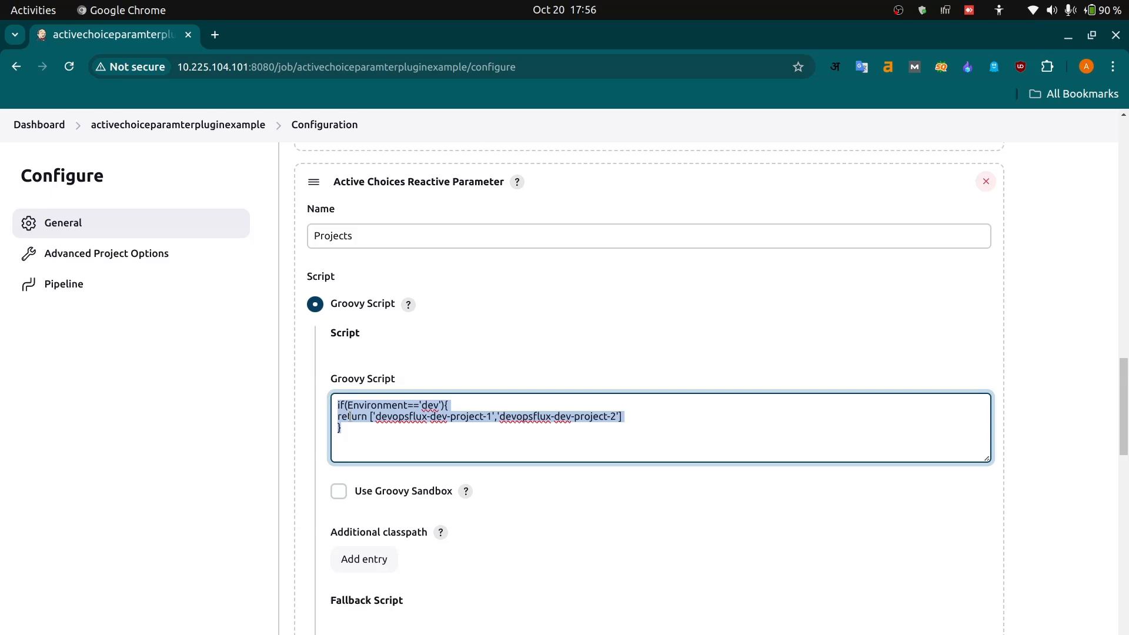
click(352, 428)
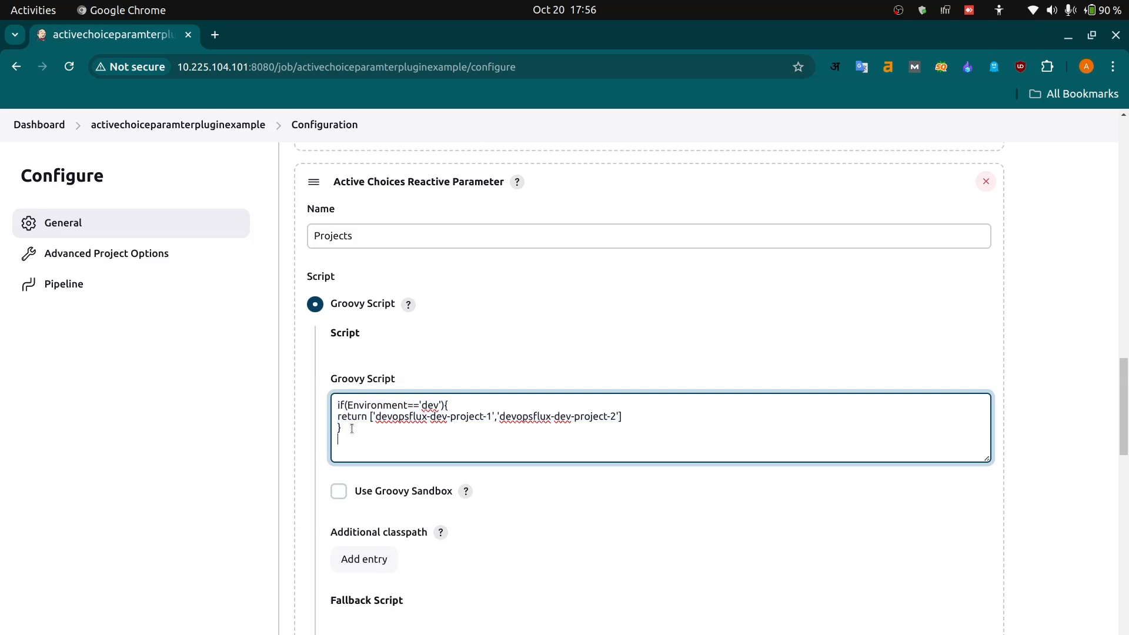
key(ctrl+v)
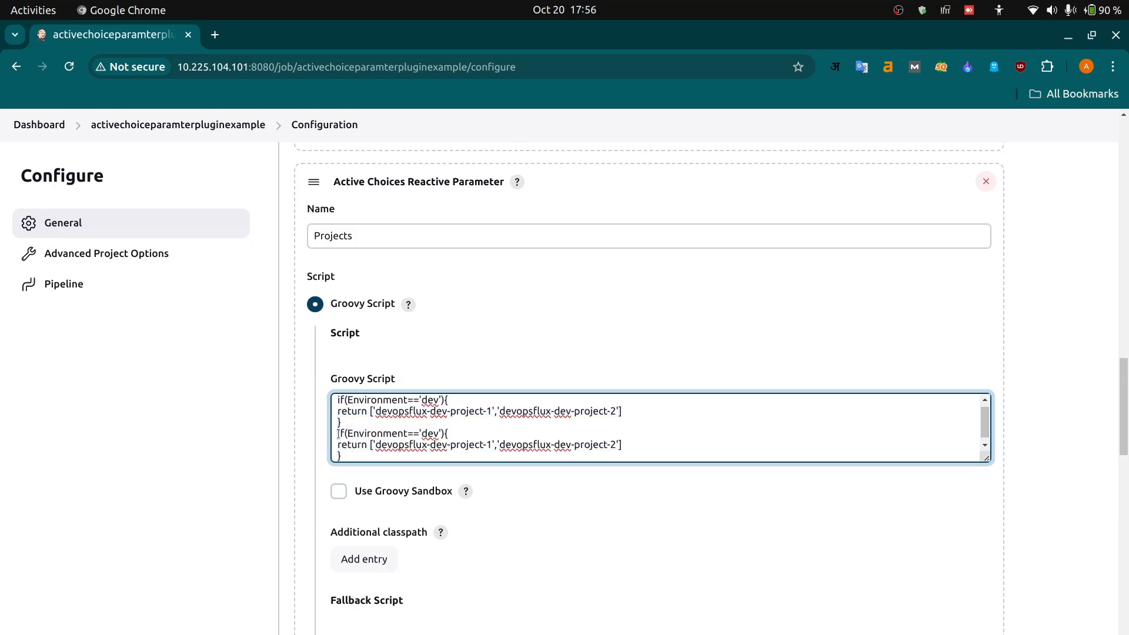
click(339, 434)
text(else)
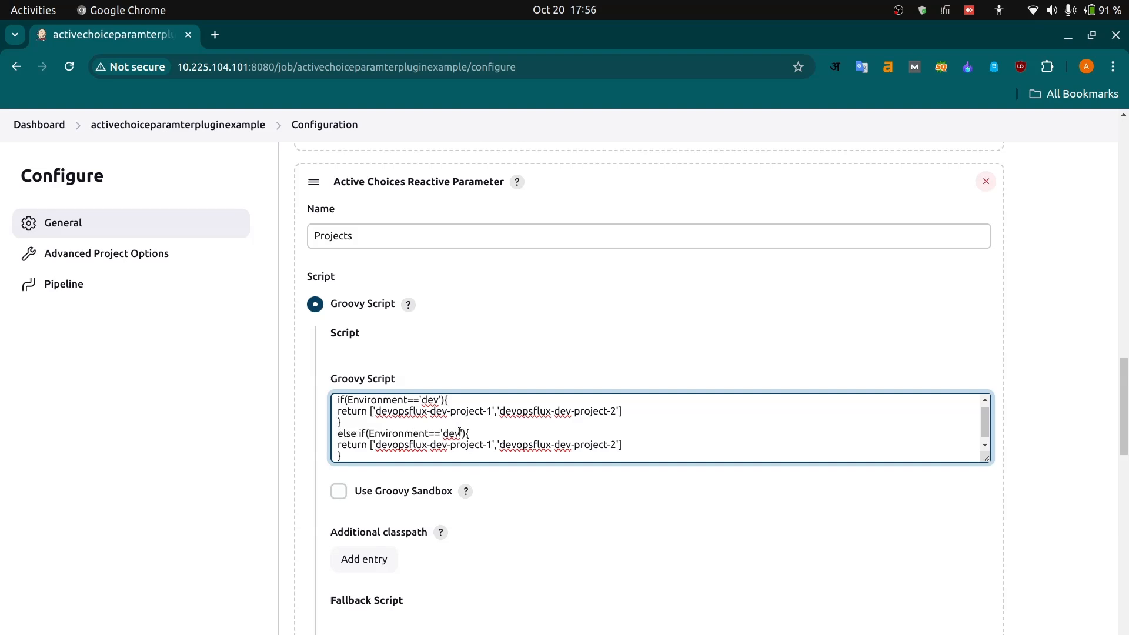
key(BackSpace)
key(BackSpace)
key(BackSpace)
text(qa)
- Change the qa block's returned projects to 'devopsflux-qa-project-1' and 'devopsflux-qa-project-2'
click(448, 444)
key(BackSpace)
key(BackSpace)
key(BackSpace)
text(qa)
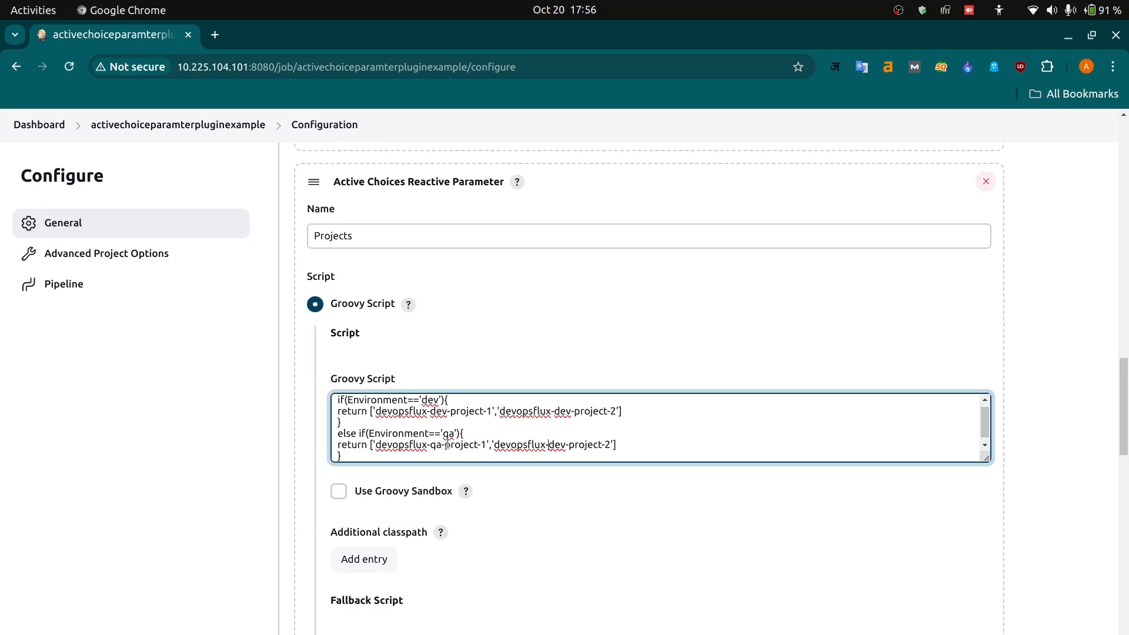
key(BackSpace)
key(BackSpace)
key(BackSpace)
text(qa)
- Paste two more copies of the dev block below the qa block
key(Down)
key(Return)
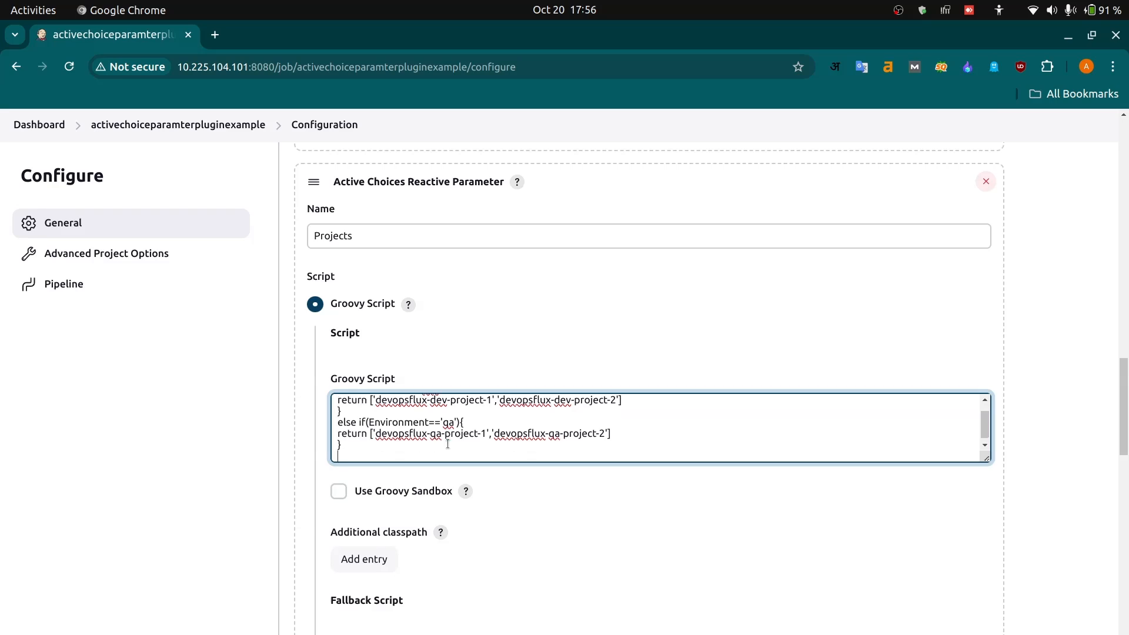
key(ctrl+v)
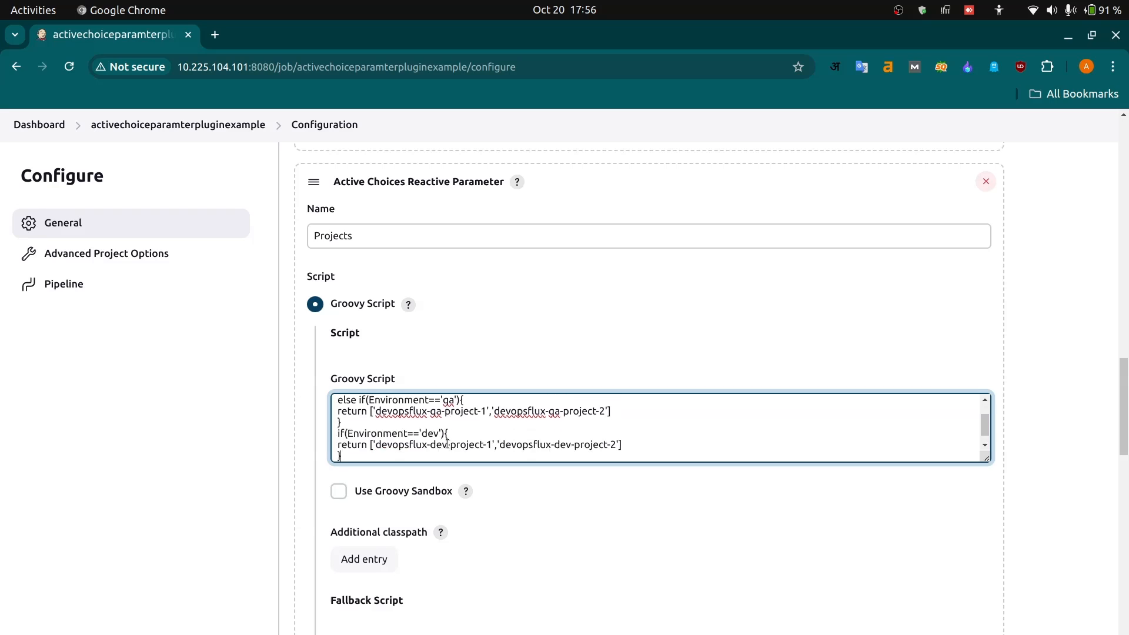
key(ctrl+v)
- Set the condition of the first pasted block to Environment=='uat'
key(Up)
key(Up)
key(Up)
key(Up)
key(Up)
key(Up)
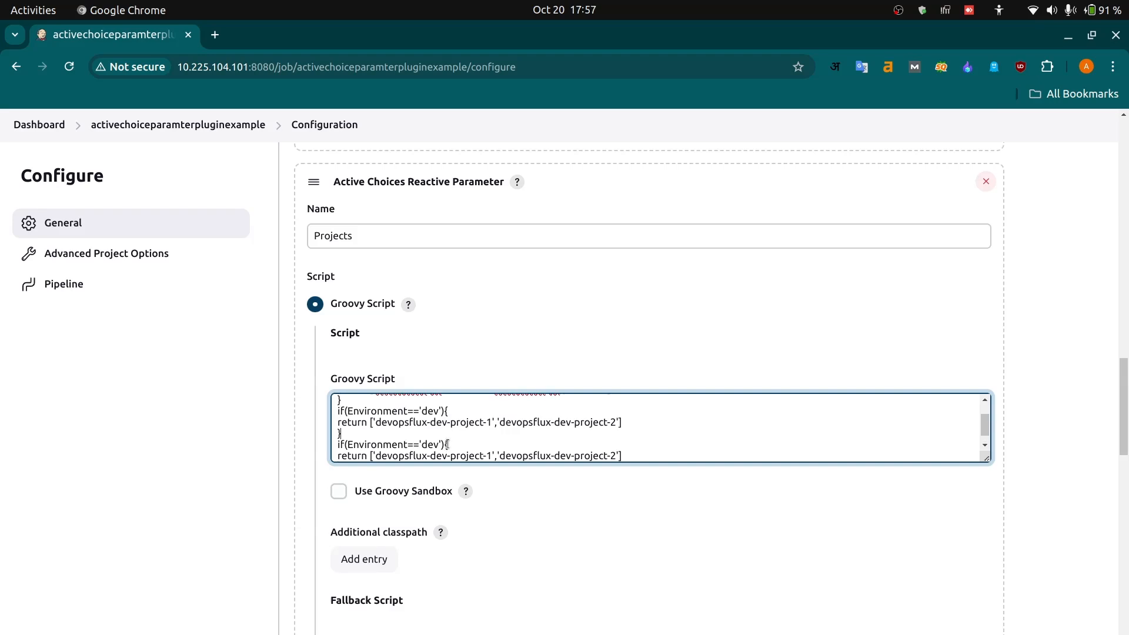
key(Up)
key(Up)
key(Down)
key(Down)
key(Down)
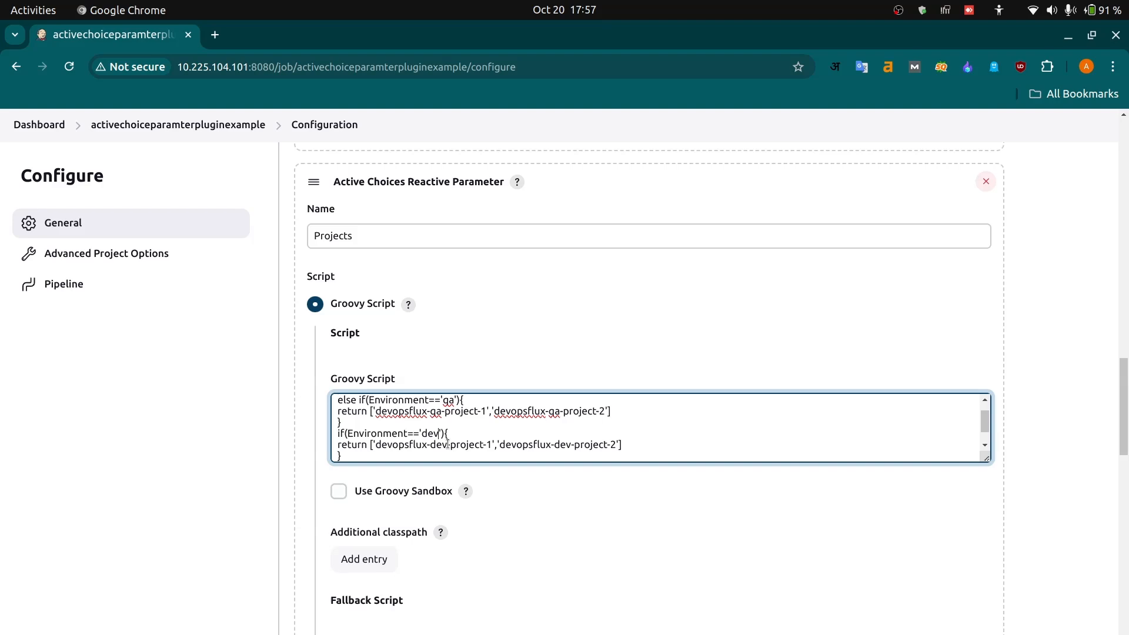
key(BackSpace)
key(BackSpace)
key(BackSpace)
text(uat)
- Change the uat block's returned projects to 'devopsflux-uat-project-1' and 'devopsflux-uat-project-2'
key(BackSpace)
key(BackSpace)
key(BackSpace)
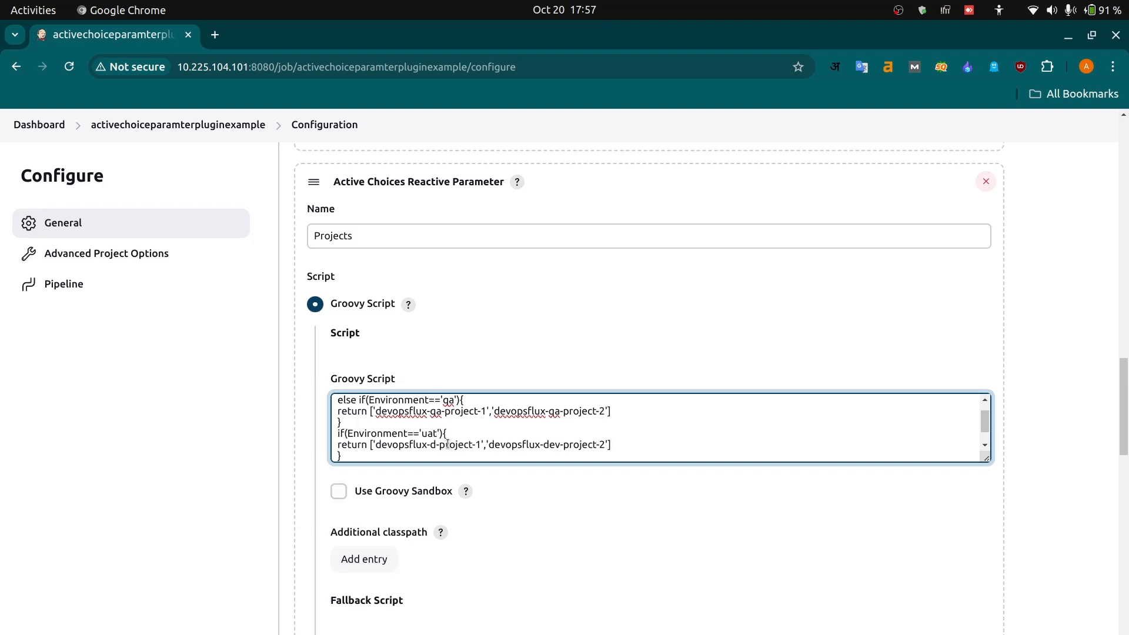
text(uat)
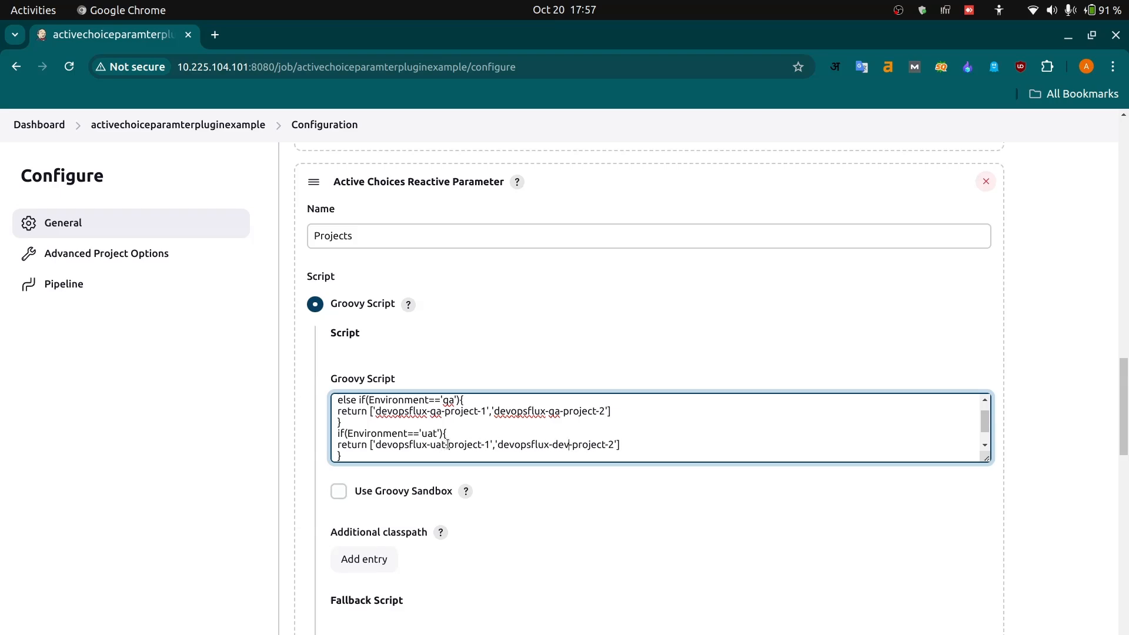
key(BackSpace)
key(BackSpace)
key(BackSpace)
text(uat)
- Change the last block's returned projects to 'devopsflux-prod-project-1' and 'devopsflux-prod-project-2'
text(if(Environment=='dev'){ return ['devopsflux-dev-project-1','devopsflux-dev-project-2'])
key(Down)
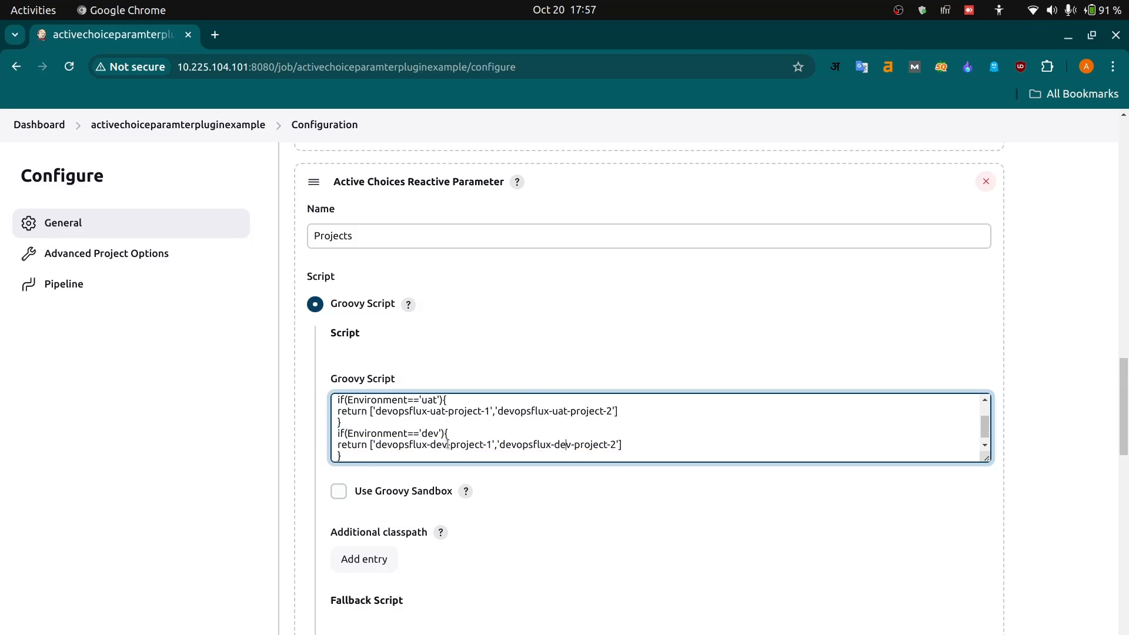
key(BackSpace)
key(BackSpace)
key(BackSpace)
key(BackSpace)
text(pro)
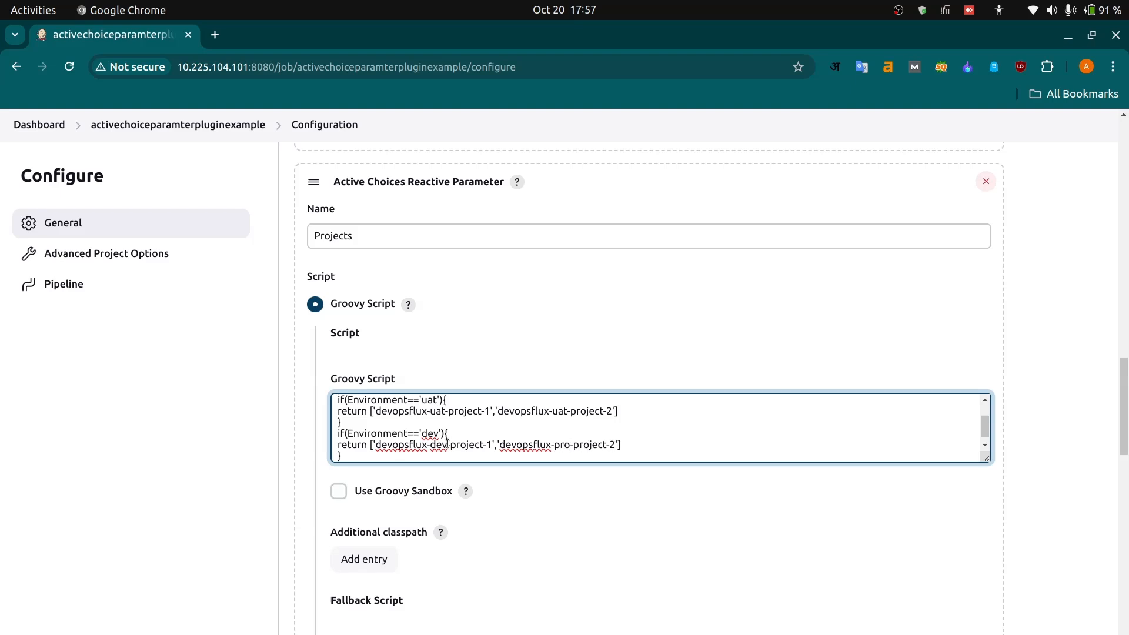
text(d)
key(Left)
key(Left)
key(Left)
key(BackSpace)
key(BackSpace)
key(BackSpace)
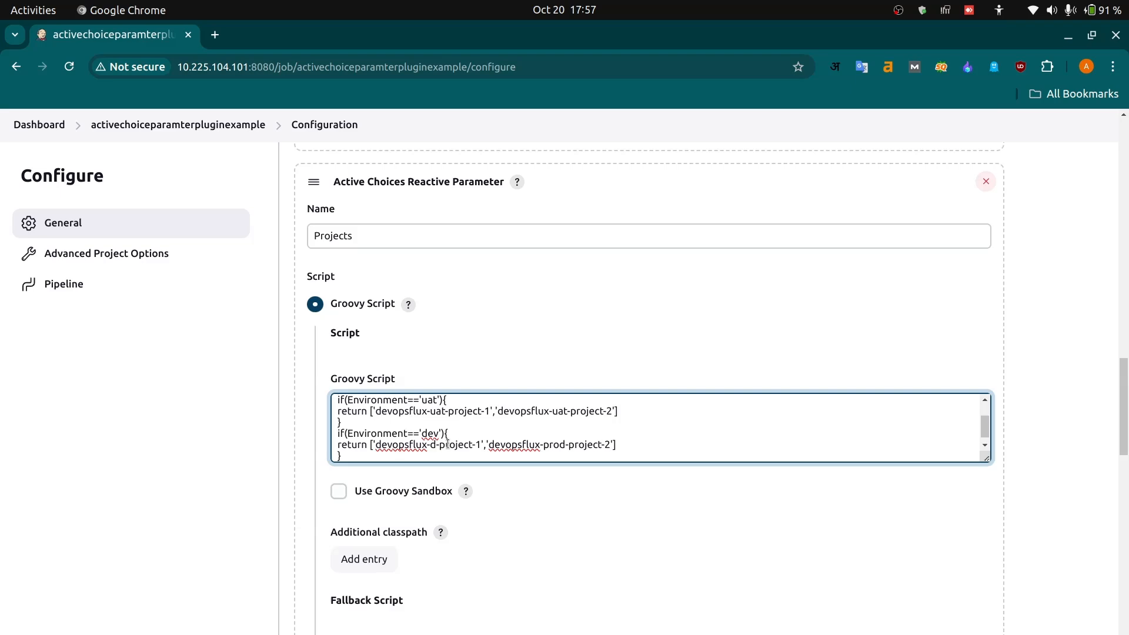
text(prod)
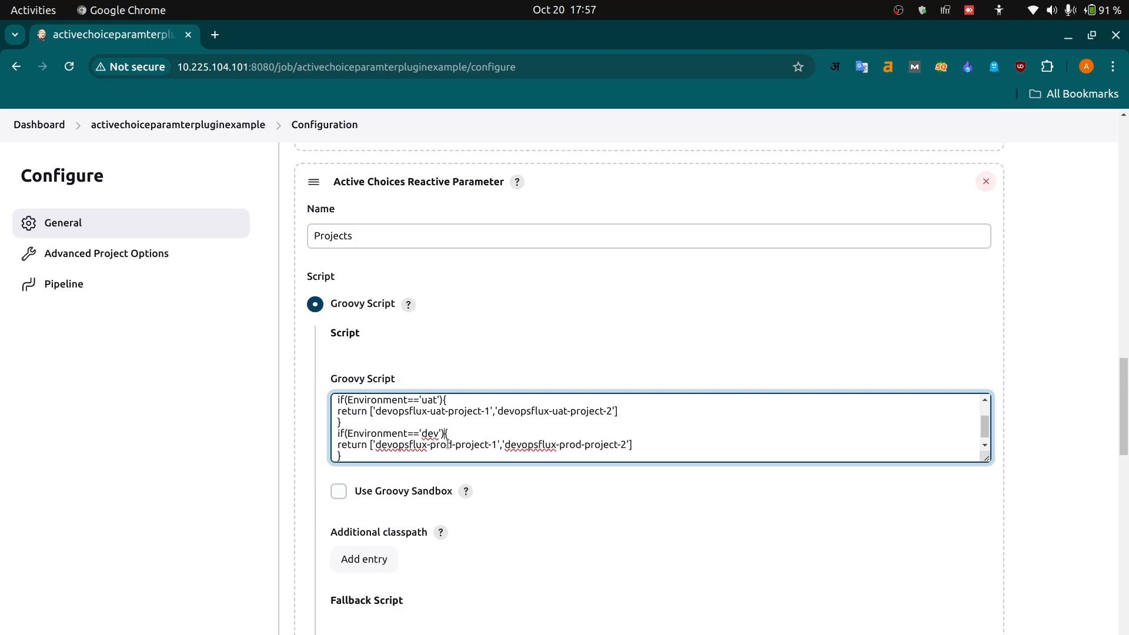
- Set the last block's condition to Environment=='prod' and enable the Groovy sandbox for the Projects main script
key(Up)
key(BackSpace)
key(BackSpace)
key(BackSpace)
text(prod)
click(447, 444)
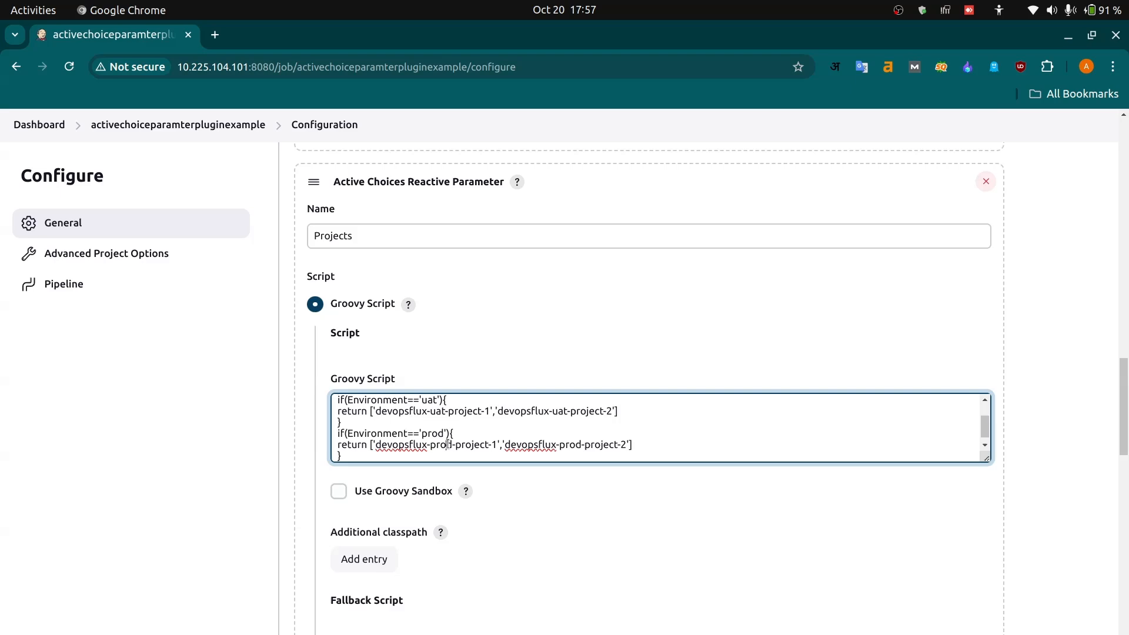
click(339, 490)
click(339, 541)
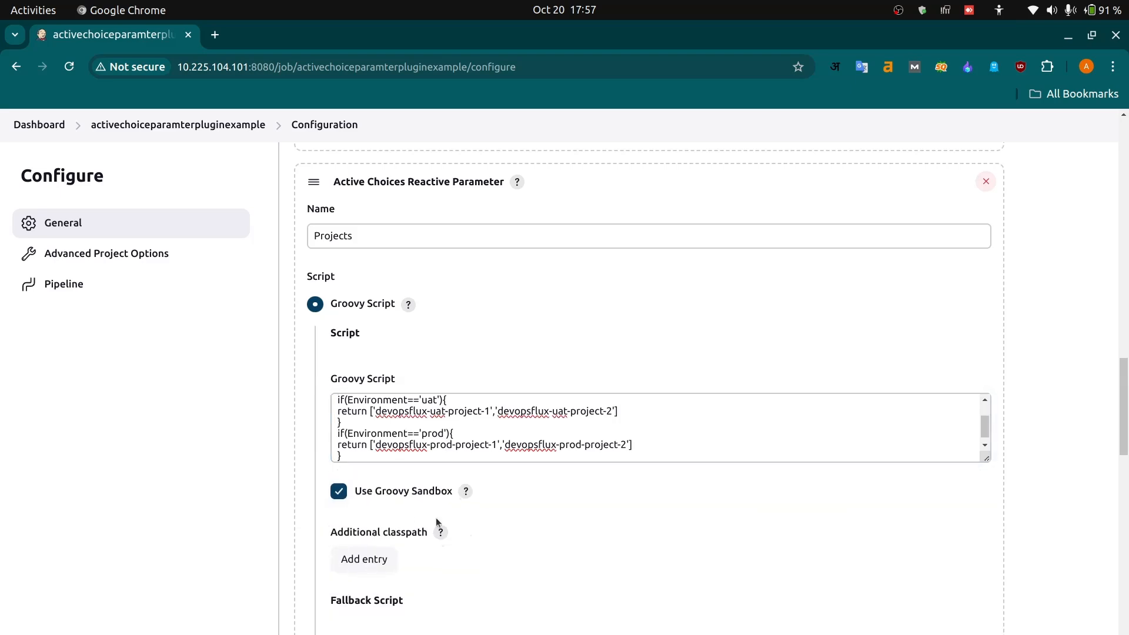
- Start the Projects parameter's fallback Groovy script with a return [] statement
scroll(538, 543, down, 4)
click(405, 450)
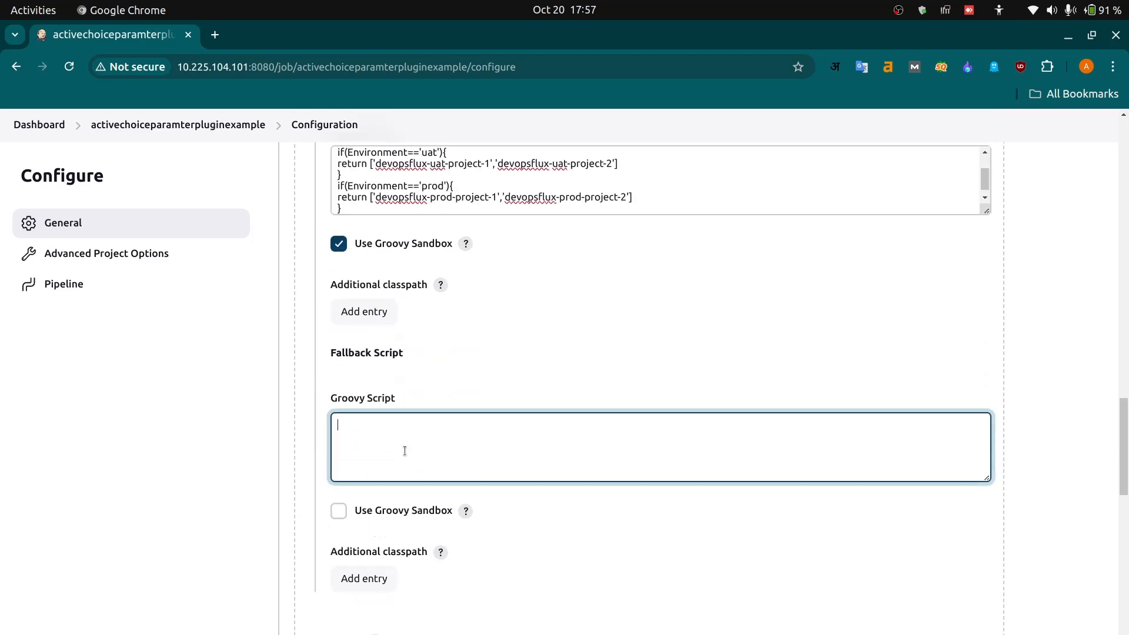
text(return [])
key(Left)
- Make the fallback list contain 'something went wrong with projects groovy script' and enable the Groovy sandbox for the fallback script
text(')
text(something wen)
key(BackSpace)
key(BackSpace)
text(ent)
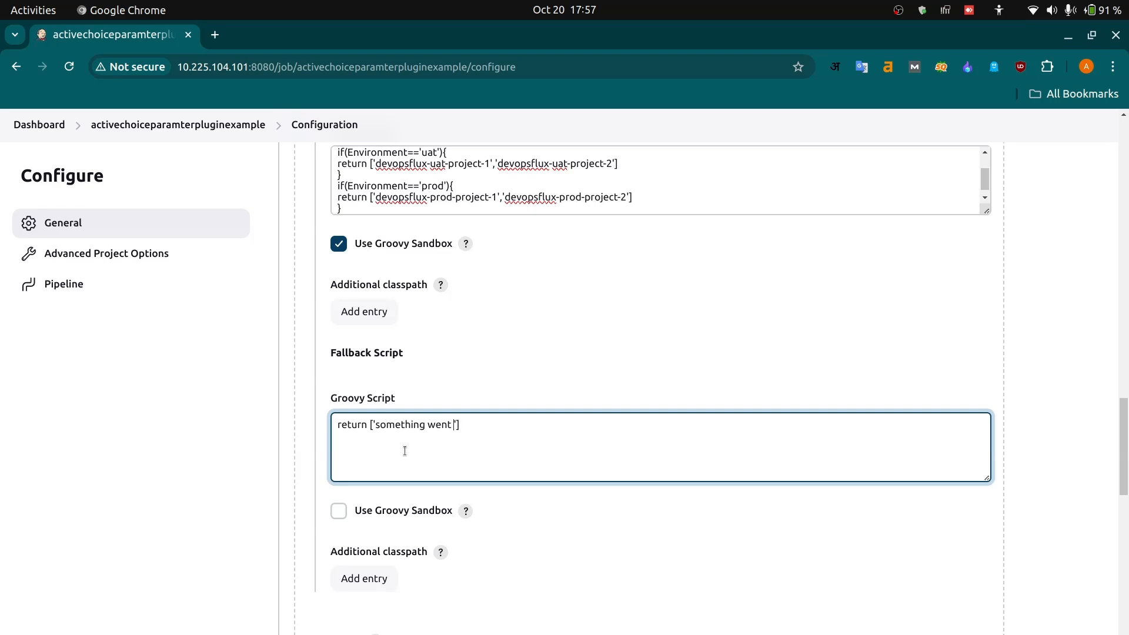
text( wroing)
key(BackSpace)
key(BackSpace)
key(BackSpace)
key(BackSpace)
text(ng with projects groovy sc)
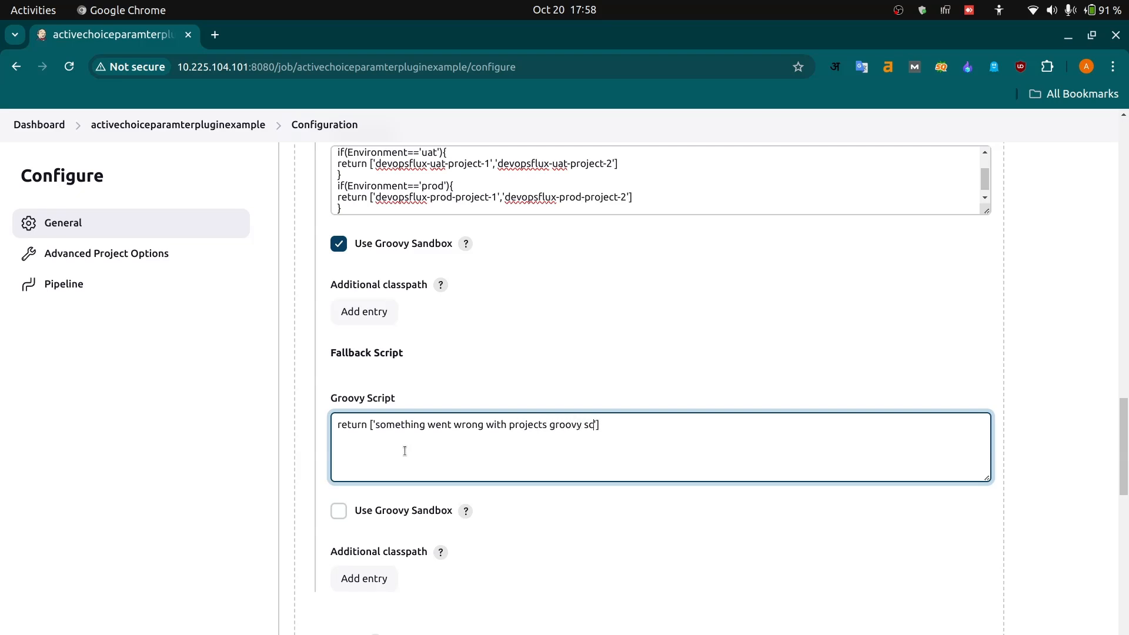
text(ript)
click(339, 510)
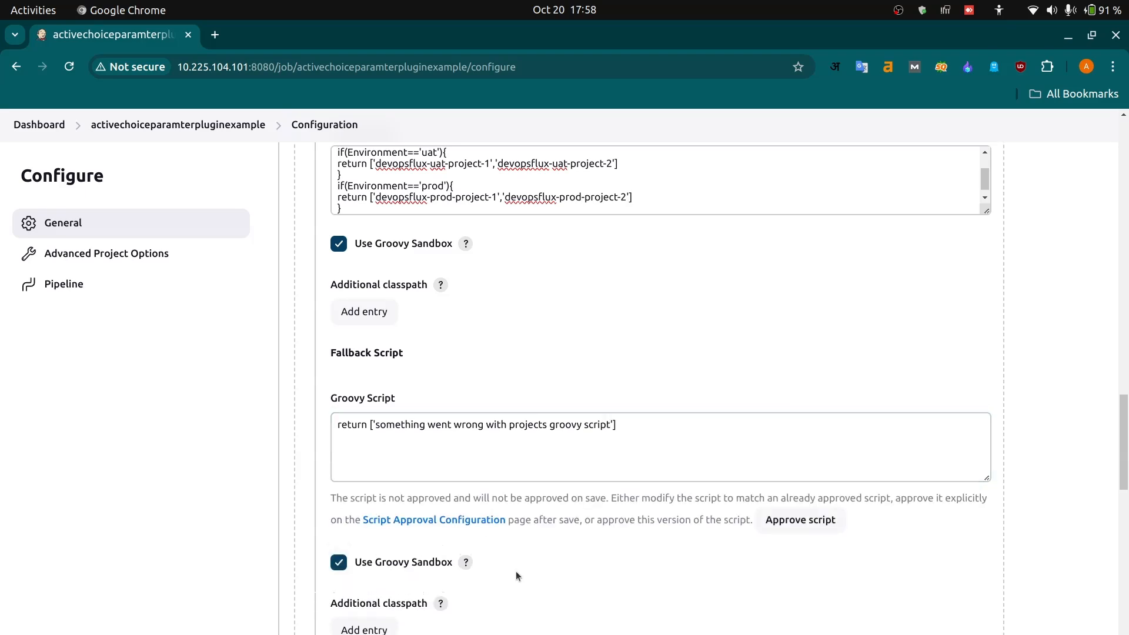
- Enter Environment, the first parameter's name, as the Projects parameter's referenced parameter
scroll(517, 566, down, 12)
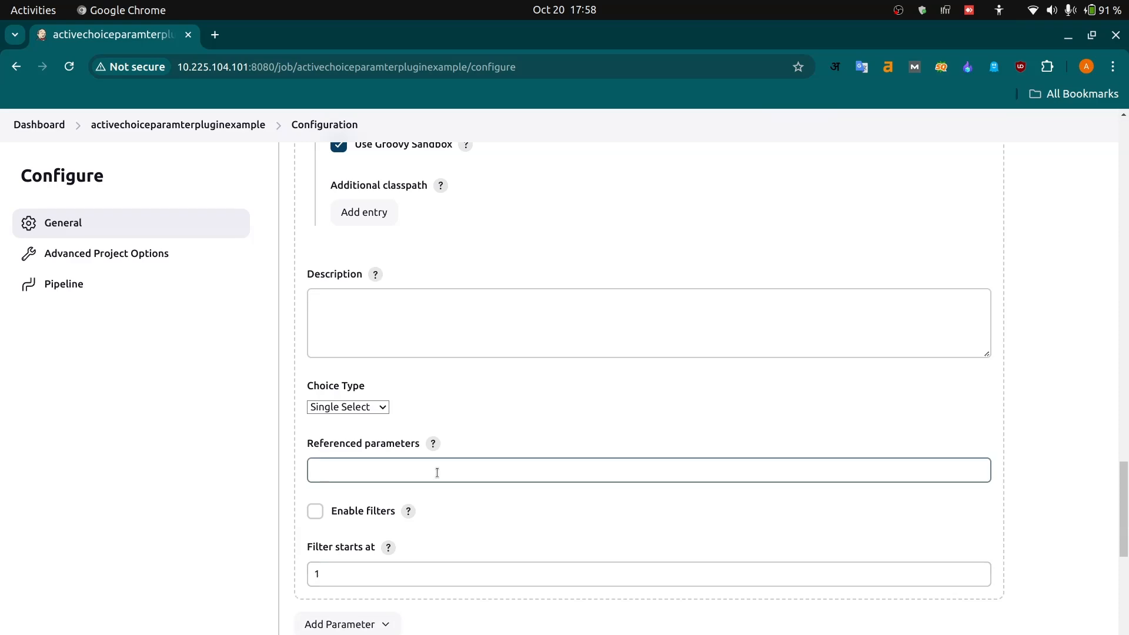
scroll(505, 365, up, 20)
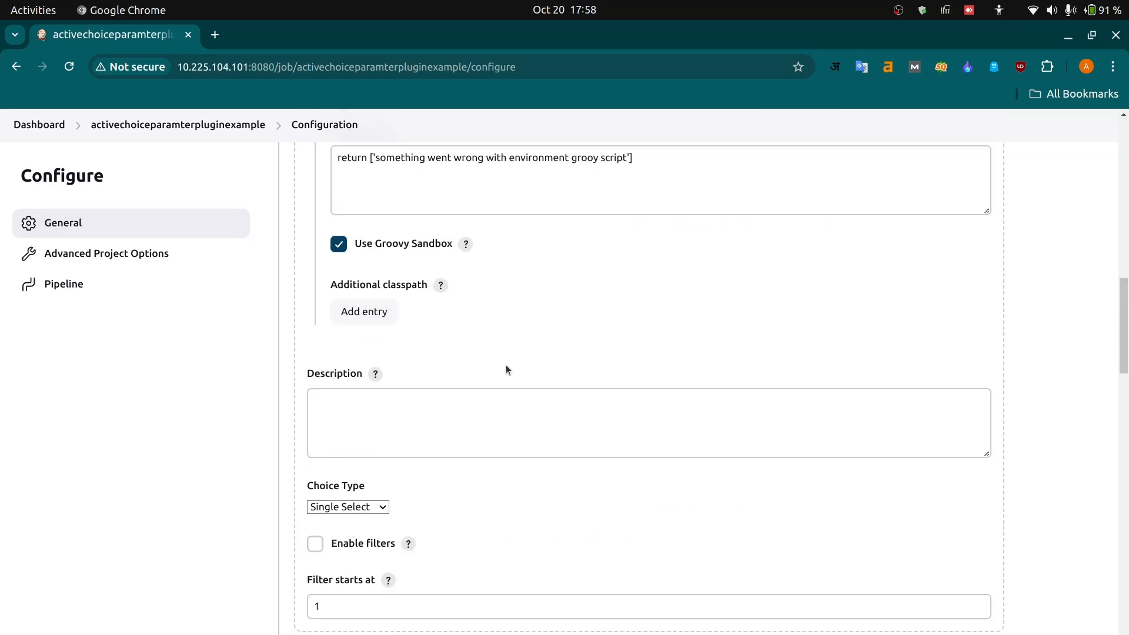
scroll(506, 369, down, 8)
click(398, 430)
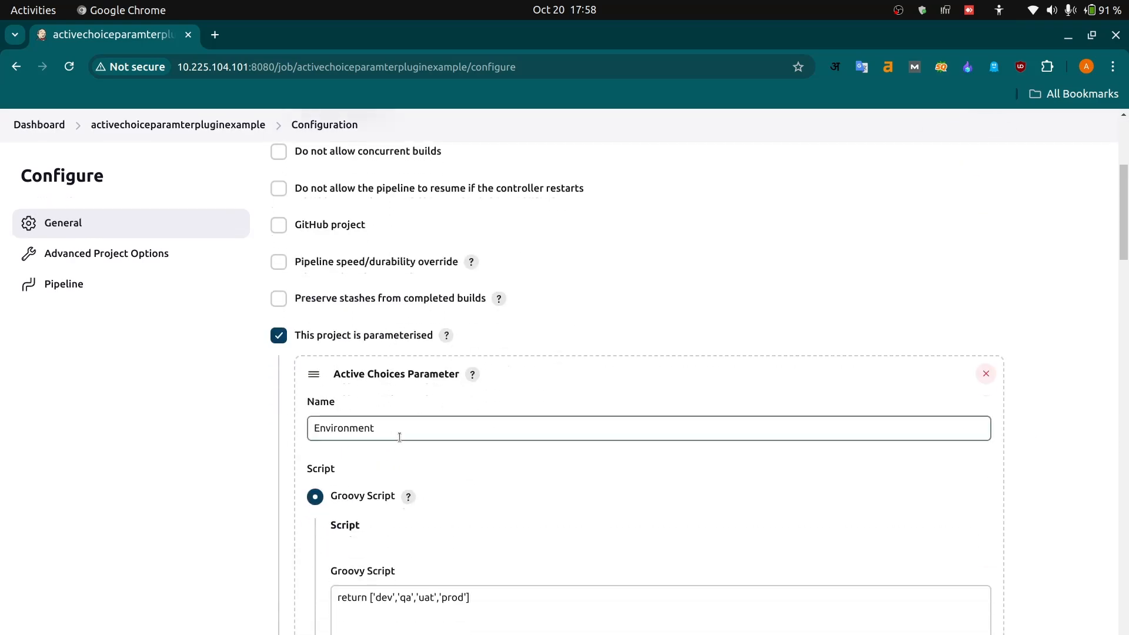
double_click(351, 428)
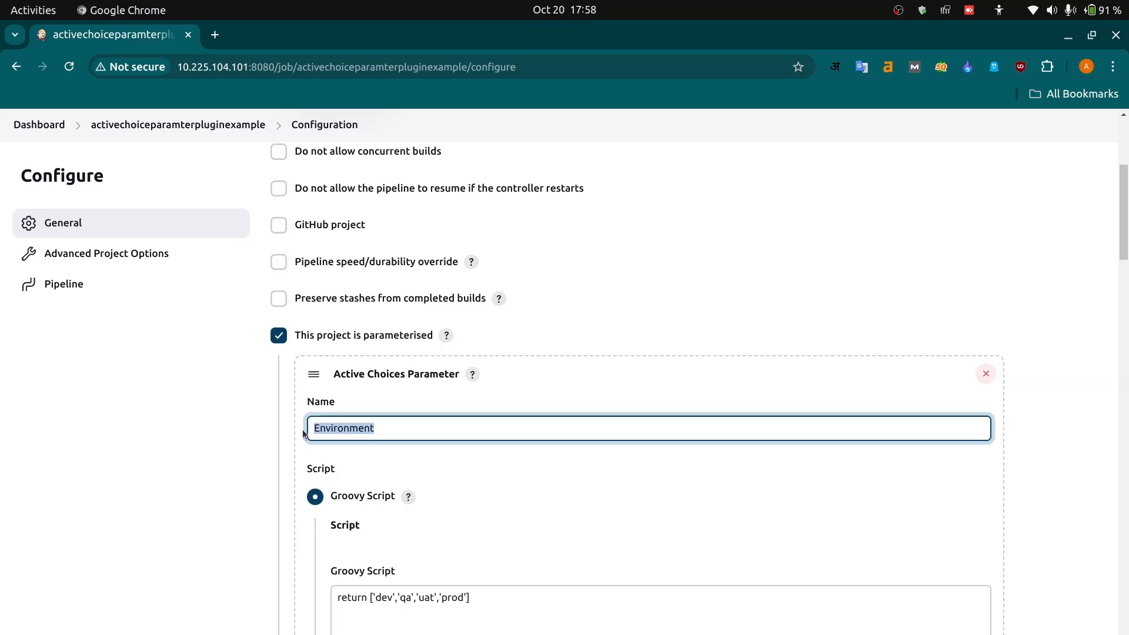
scroll(445, 486, down, 10)
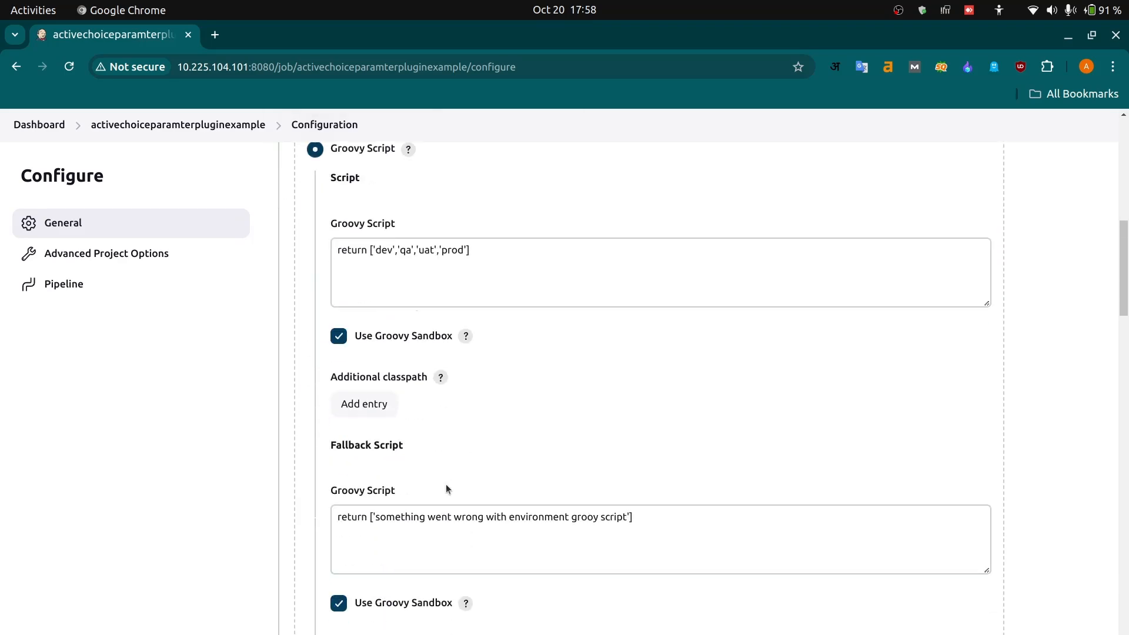
scroll(446, 488, down, 20)
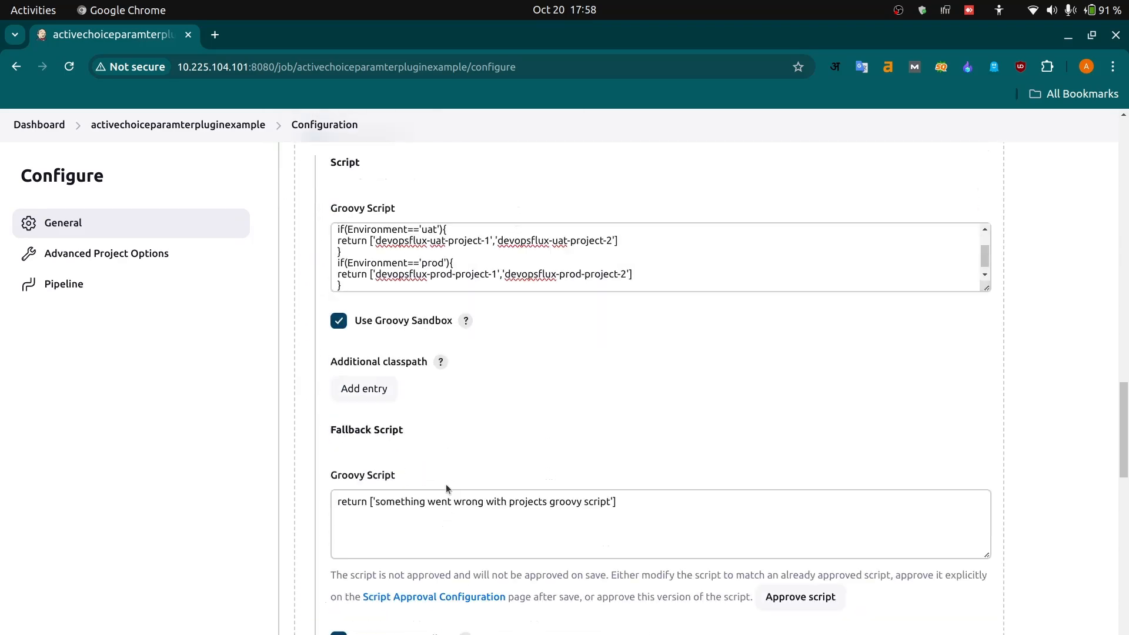
scroll(446, 488, down, 9)
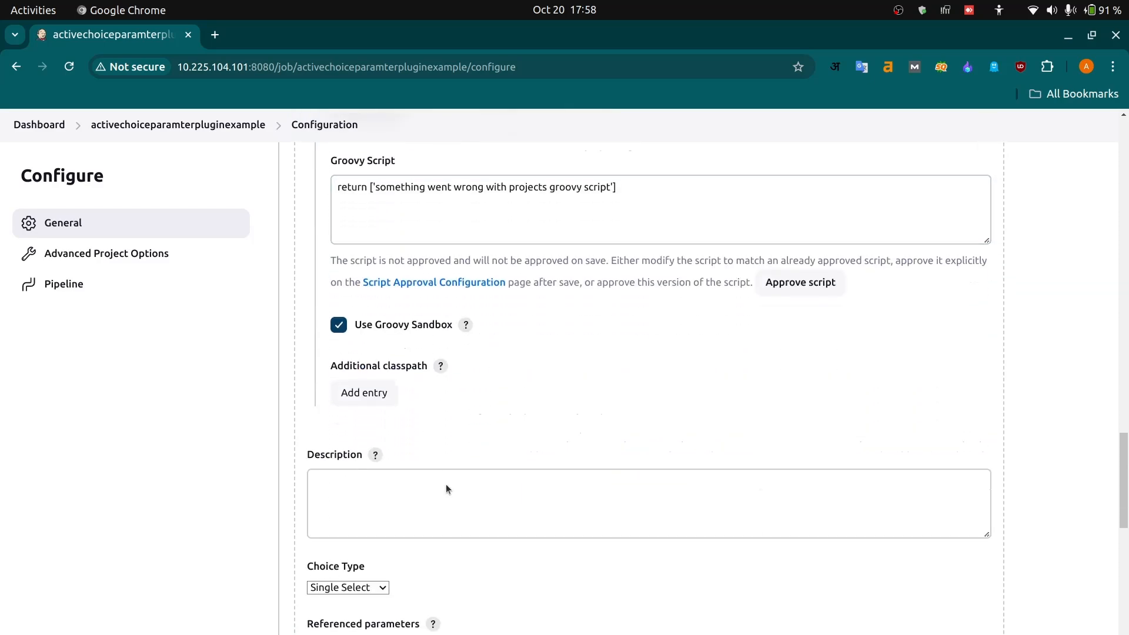
scroll(445, 488, down, 7)
click(390, 416)
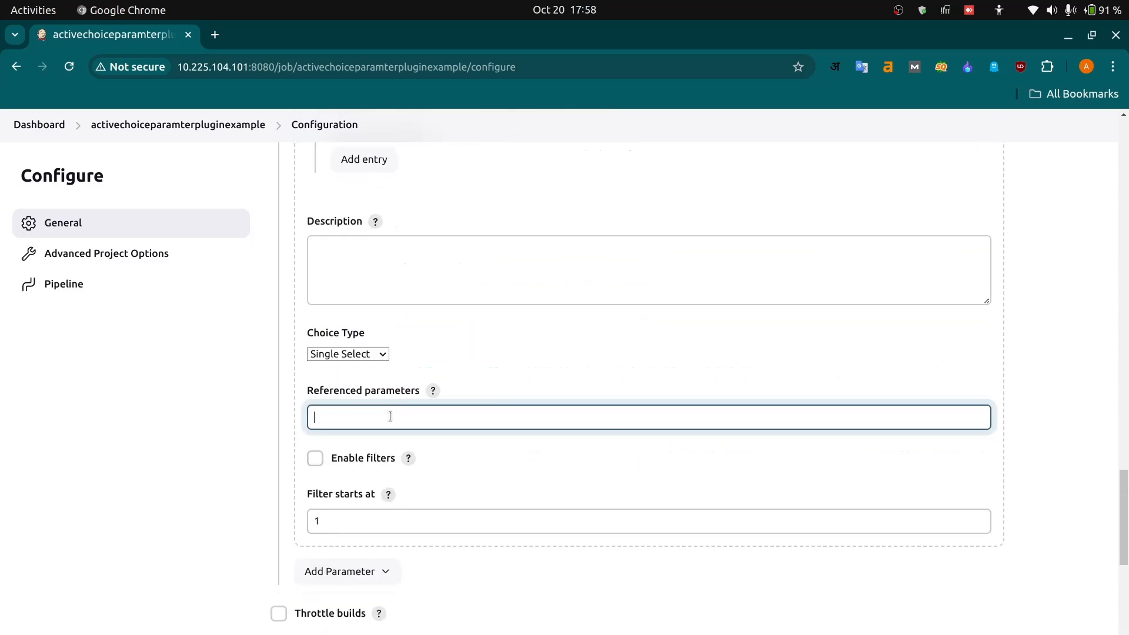
text(Environment)
- Save the job configuration and open the job's build-with-parameters form
scroll(497, 488, down, 5)
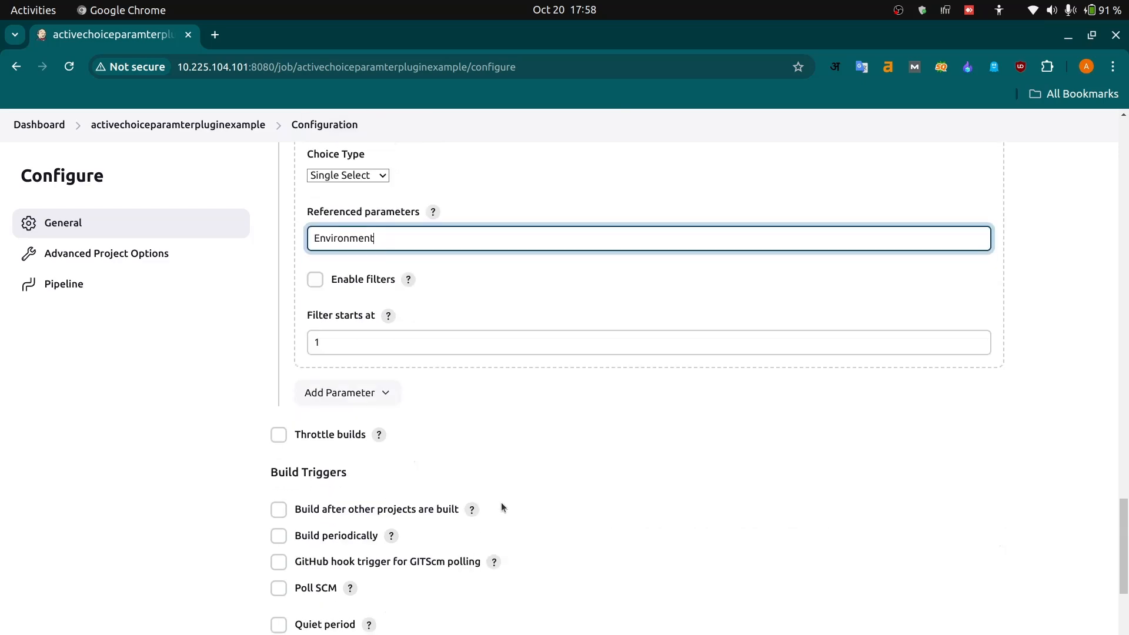
scroll(501, 504, down, 18)
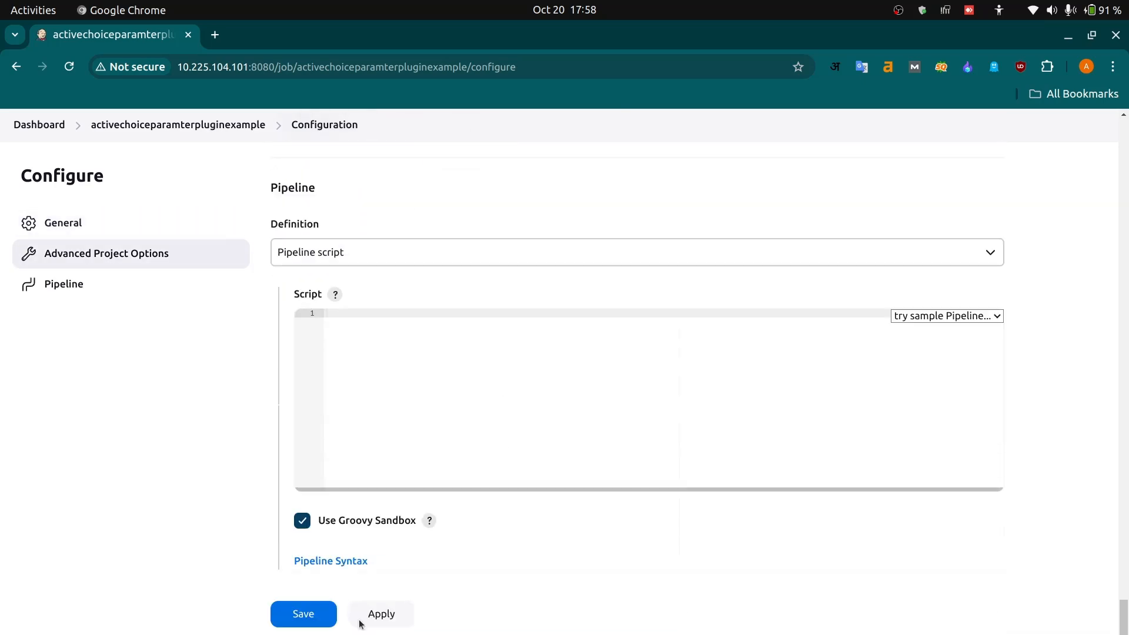
click(310, 621)
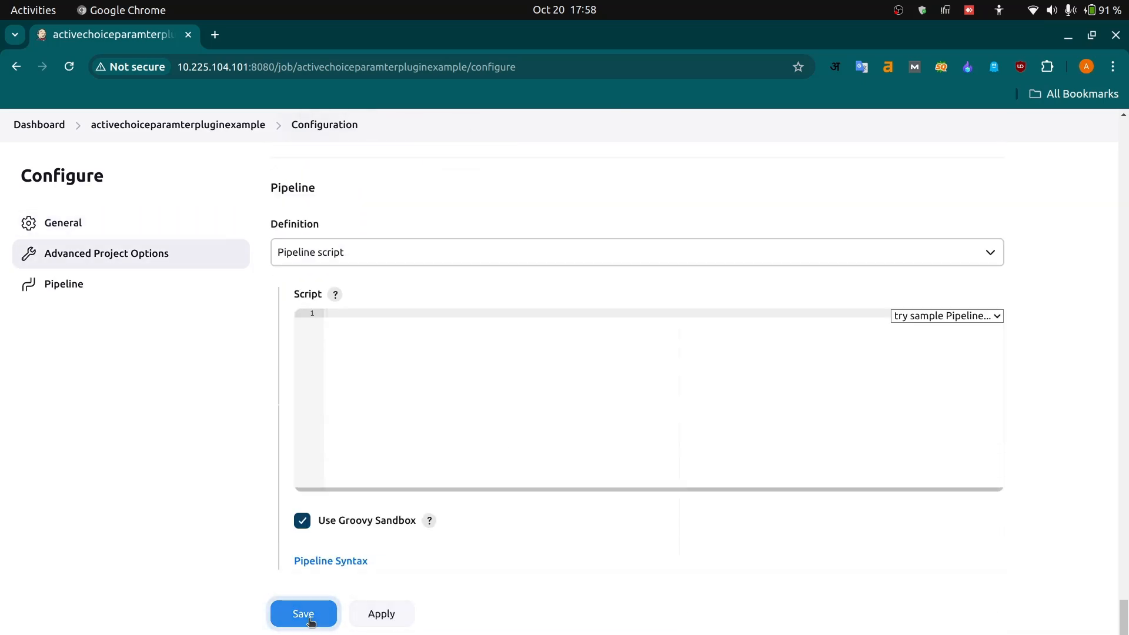
click(100, 283)
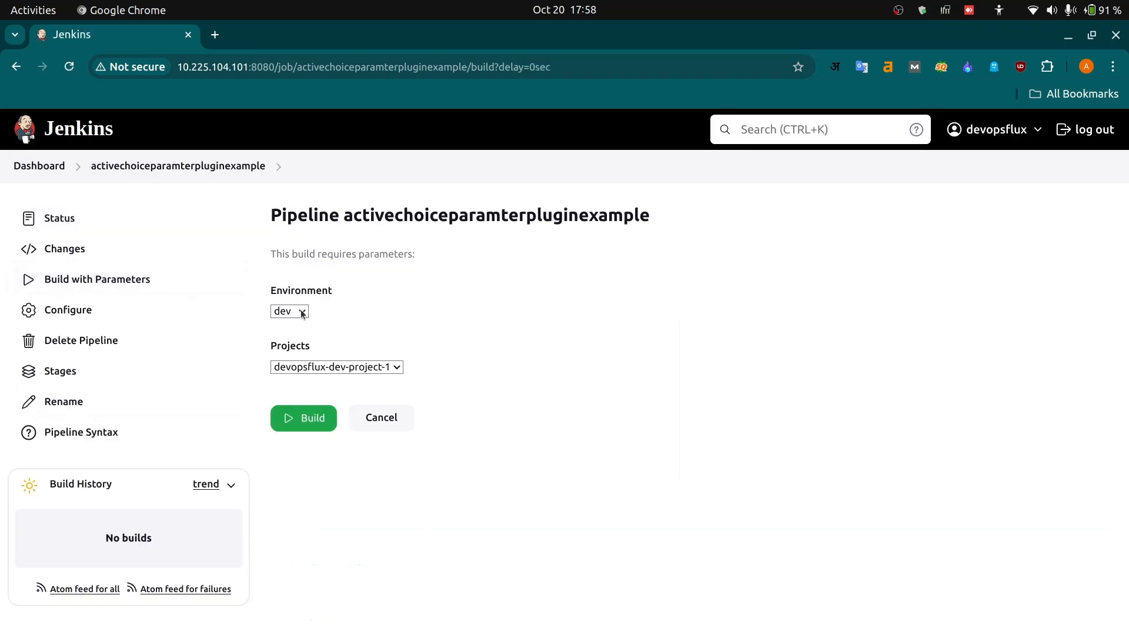
- Check the project choices for the dev environment and select devopsflux-dev-project-2
click(302, 313)
click(297, 326)
click(353, 366)
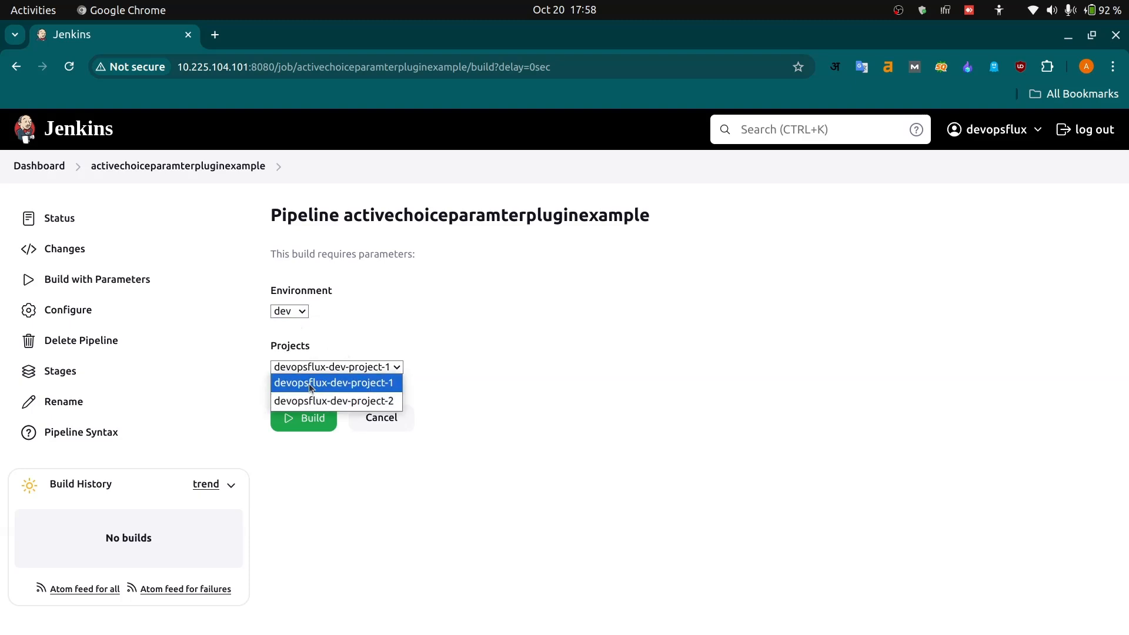
click(345, 403)
- Switch Environment to qa and inspect the choices offered in the Projects list
click(297, 312)
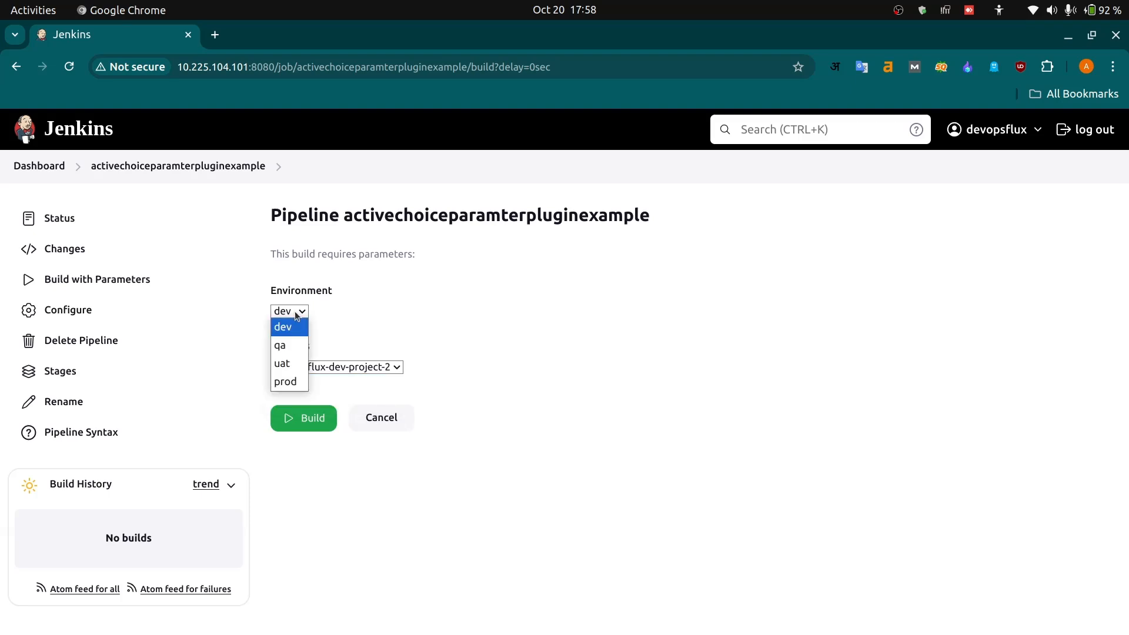
click(288, 345)
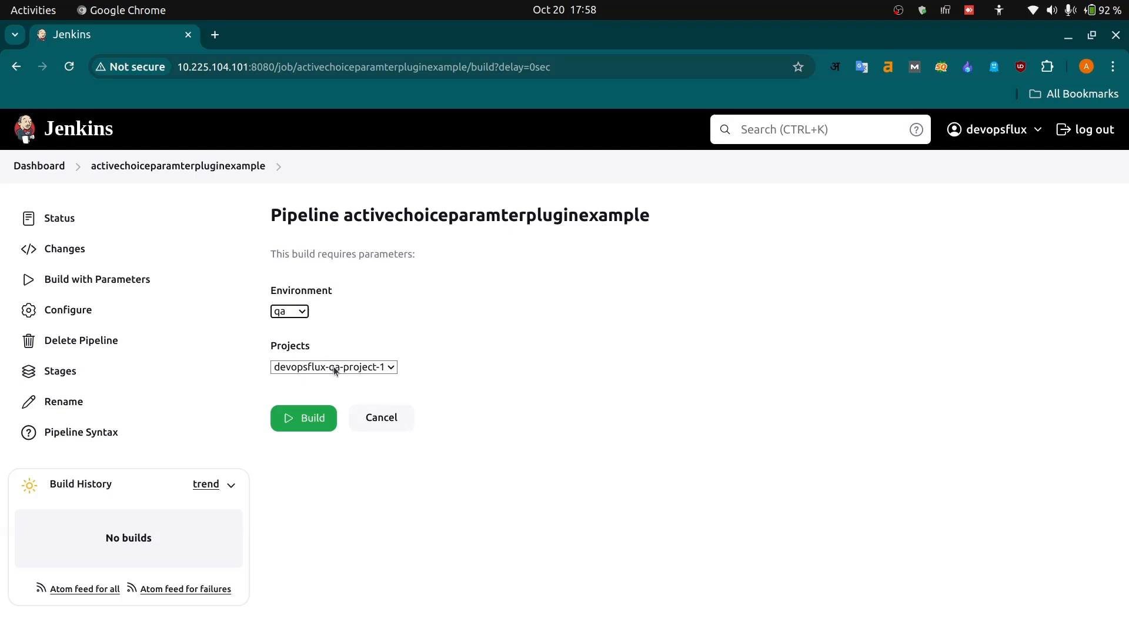
click(334, 367)
click(299, 324)
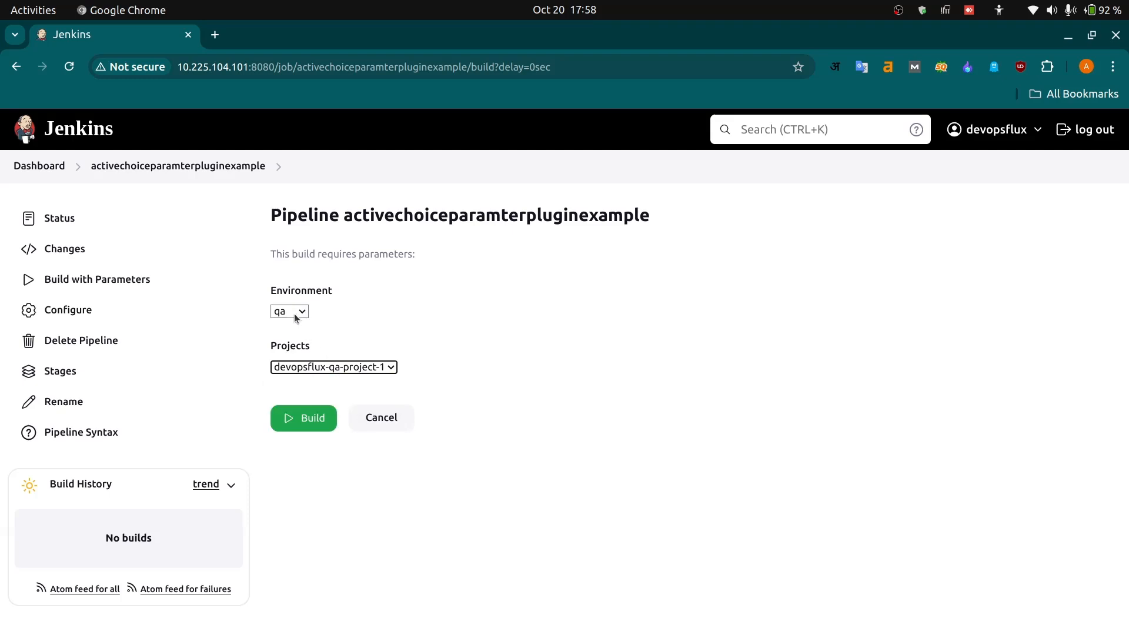
- Switch Environment to uat and inspect the choices offered in the Projects list
click(294, 313)
click(296, 363)
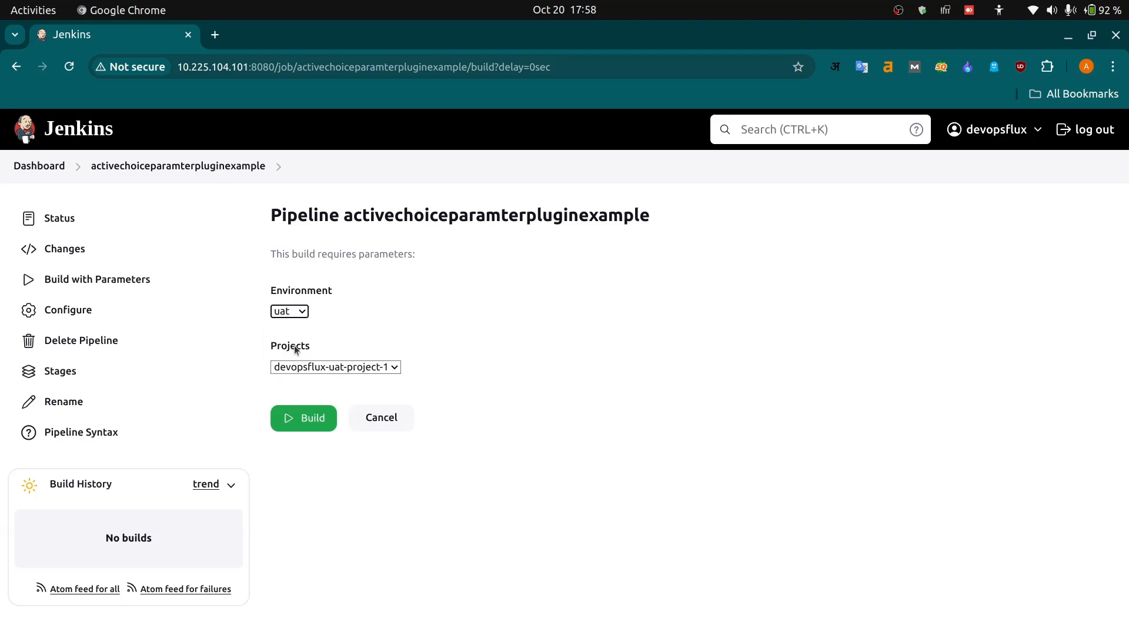
click(314, 367)
click(293, 312)
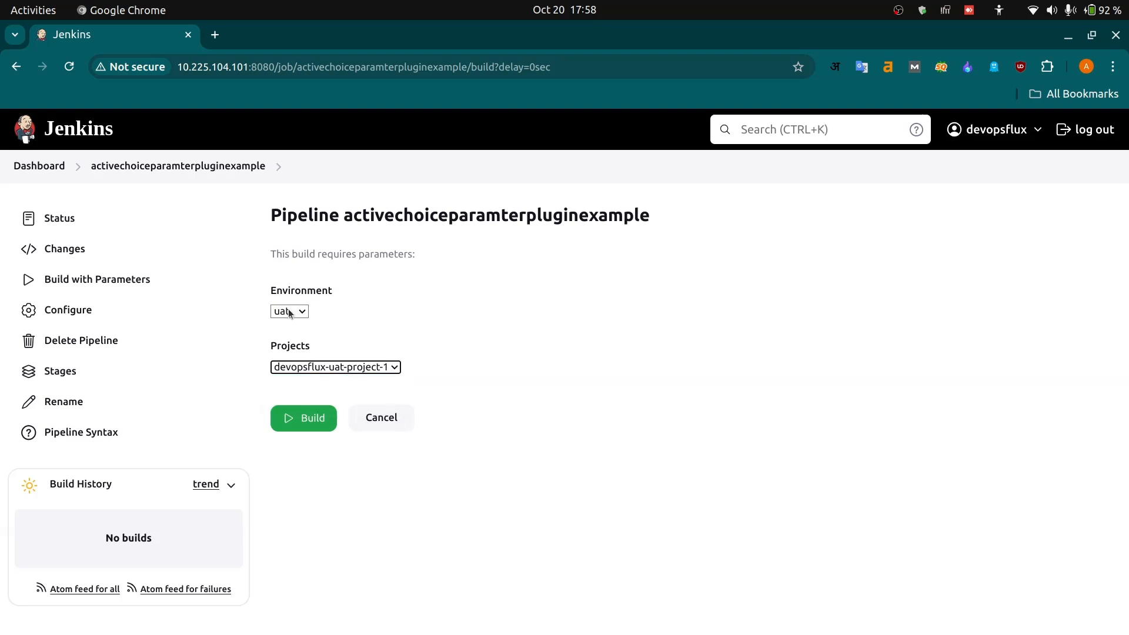
- Switch Environment to prod and inspect the choices offered in the Projects list
click(292, 312)
click(295, 380)
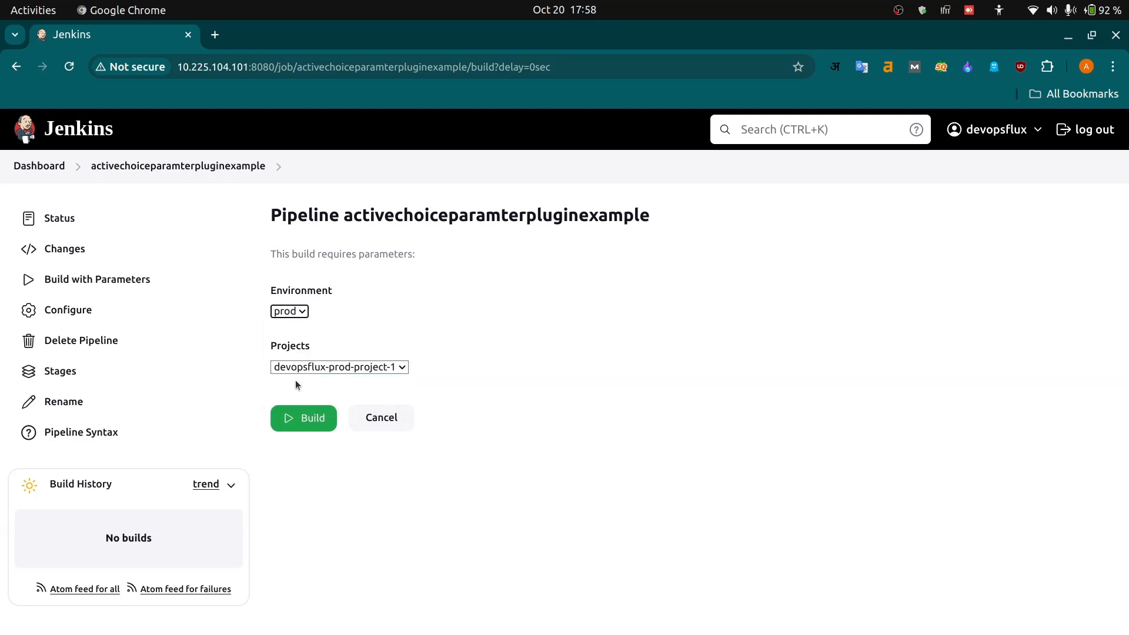
click(365, 368)
click(465, 390)
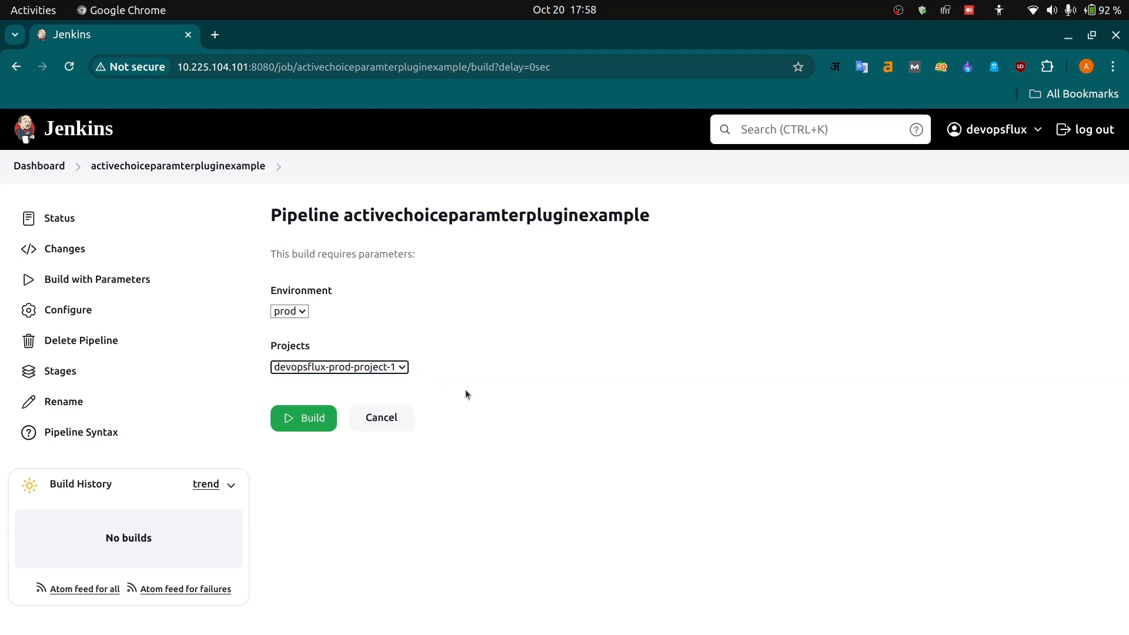